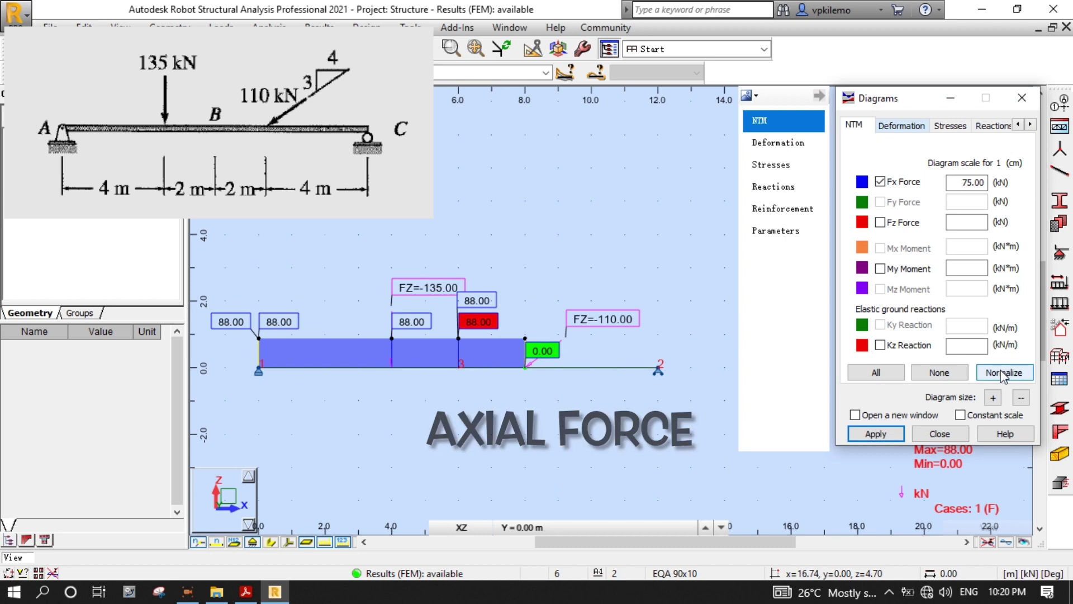
pyautogui.click(1005, 372)
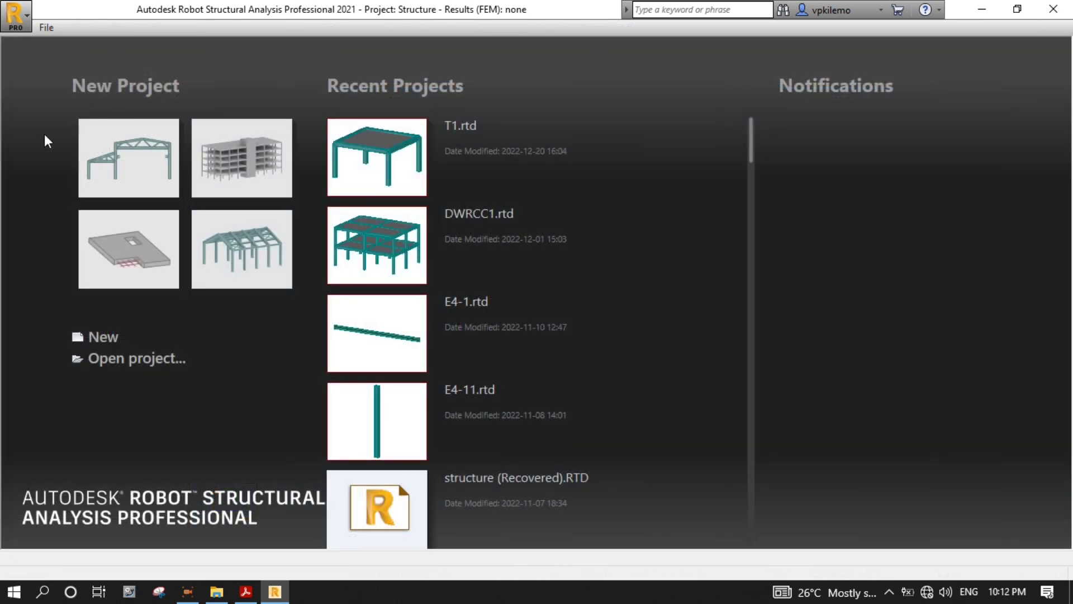
# Create a new project of the 2D frame type
pyautogui.click(94, 337)
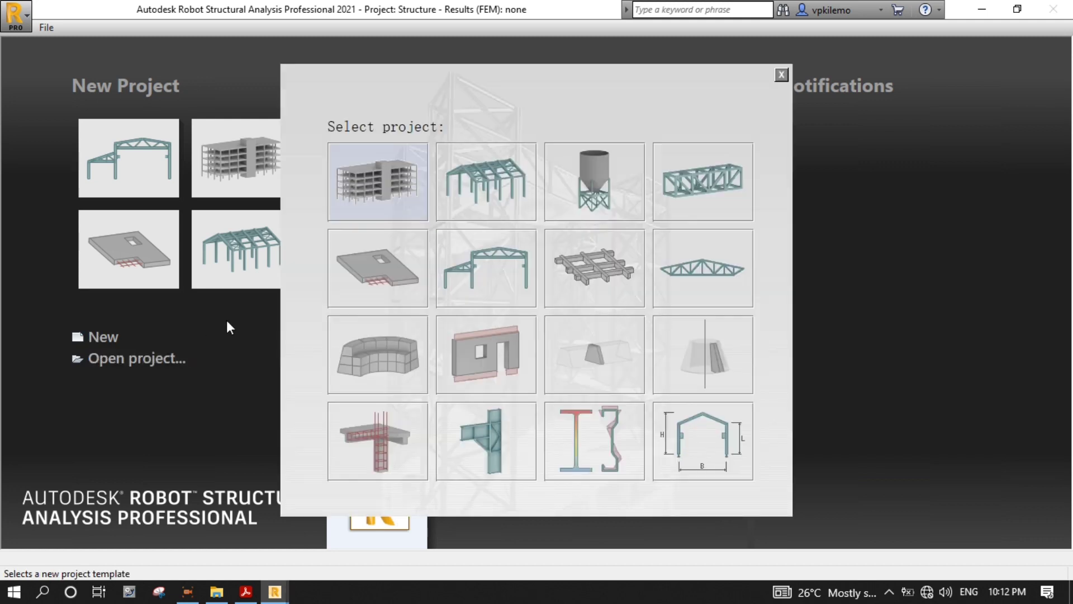
pyautogui.click(504, 277)
pyautogui.click(933, 36)
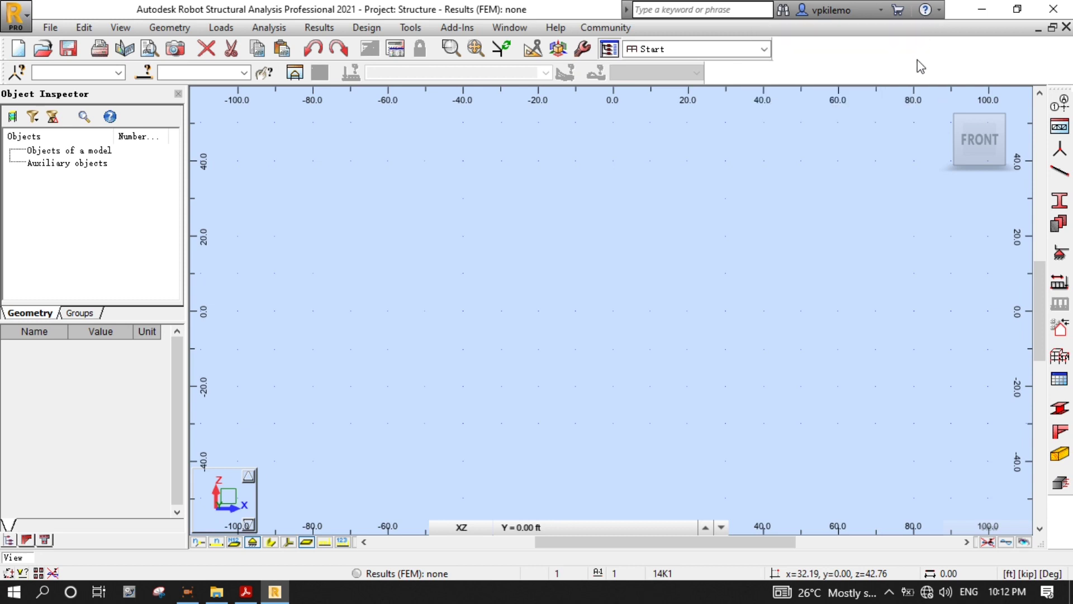
# Change all default units in the job preferences to metric
pyautogui.click(583, 50)
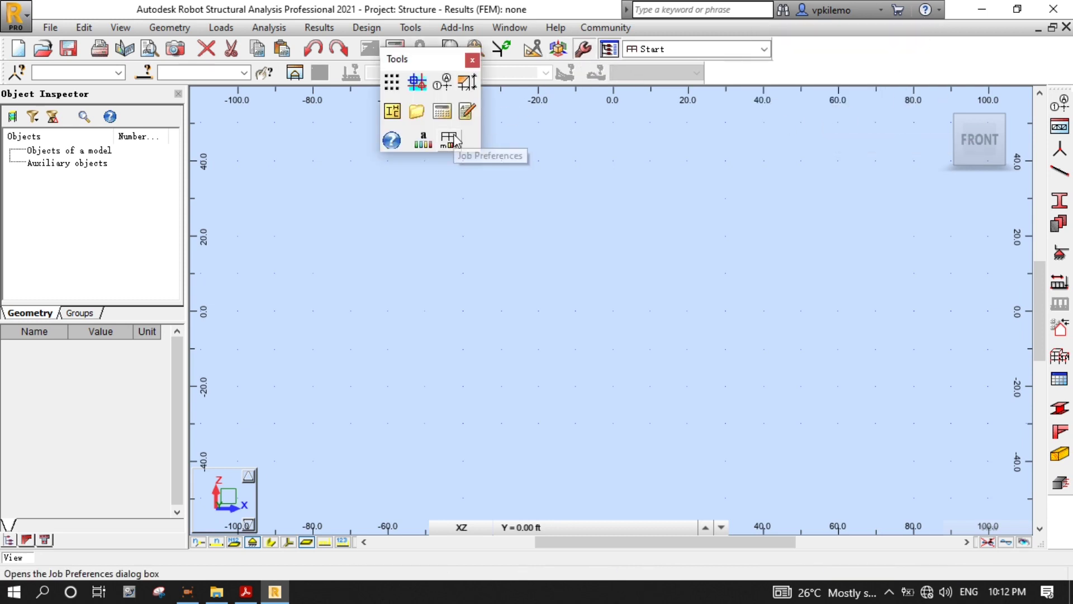
pyautogui.click(451, 140)
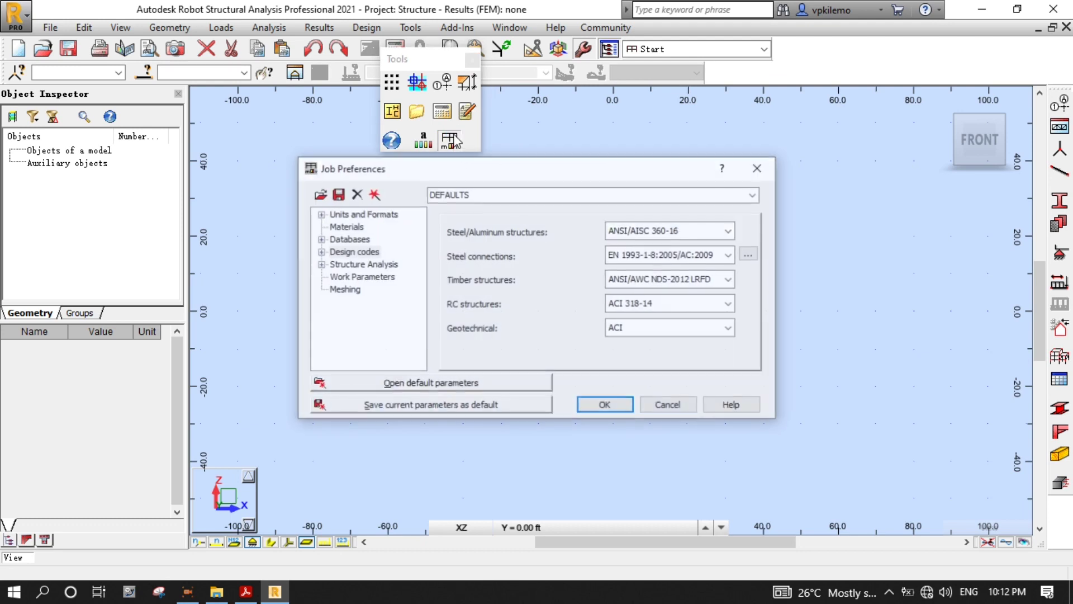
pyautogui.click(366, 215)
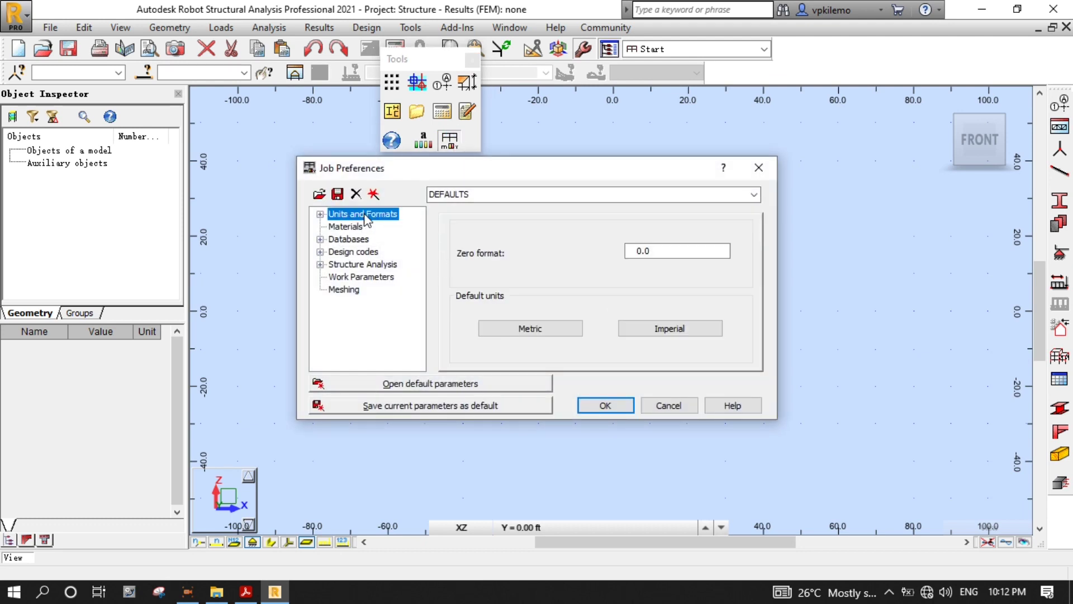
pyautogui.click(541, 331)
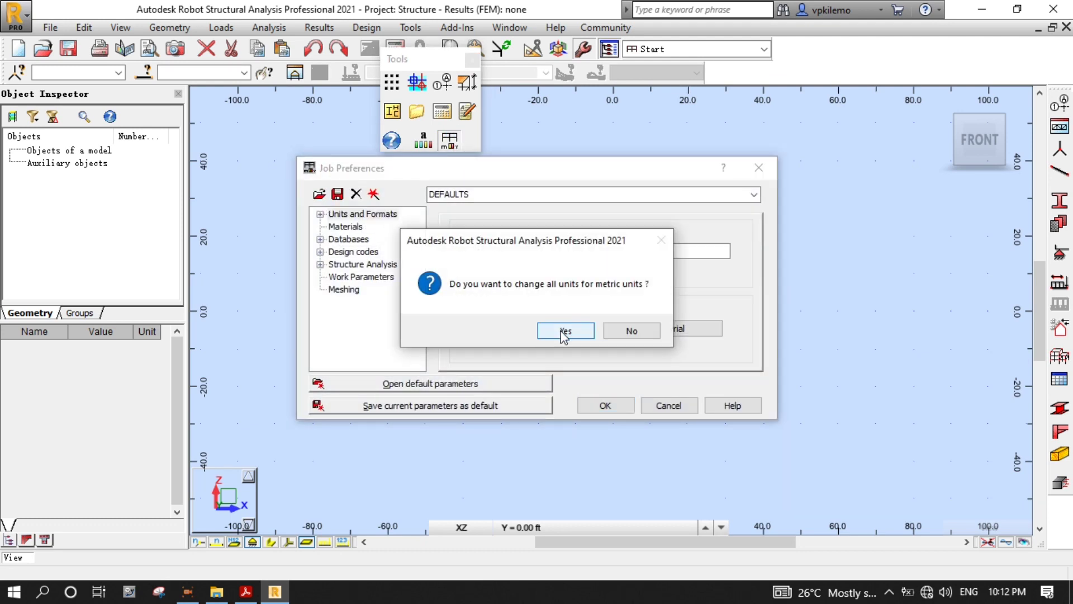
pyautogui.click(565, 331)
pyautogui.click(605, 404)
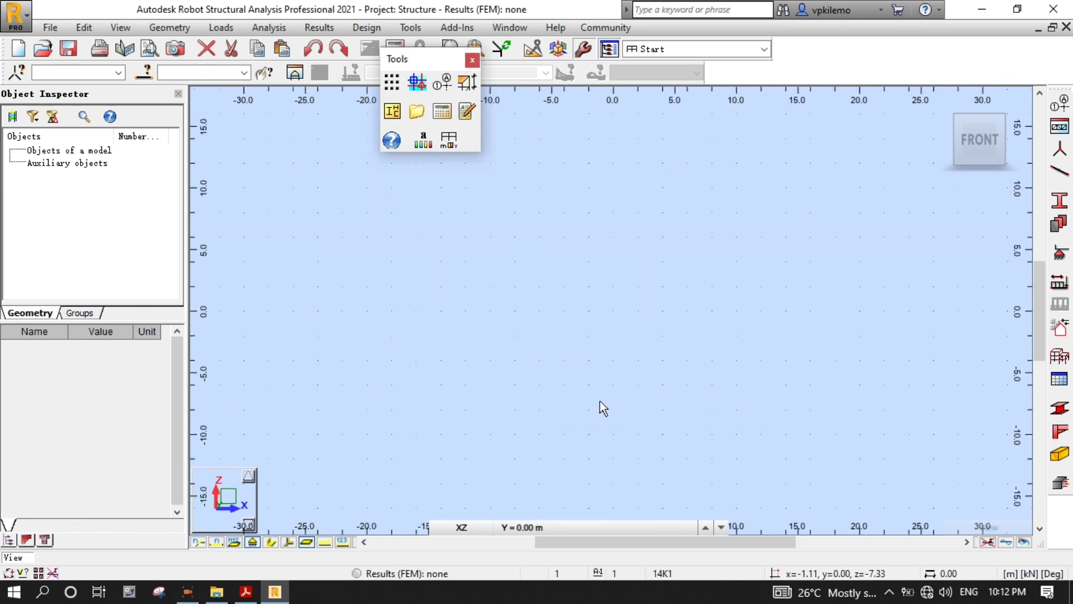
pyautogui.click(472, 60)
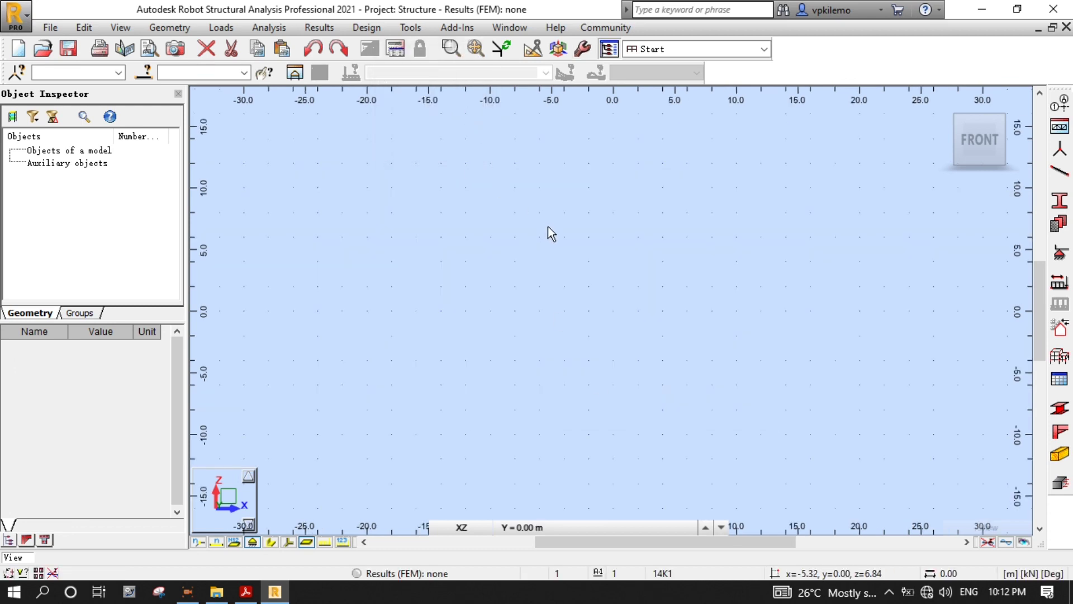
# Add a simple bar with section EQA 90x10 from node coordinates 0,0 to 12,0 m
pyautogui.click(1058, 175)
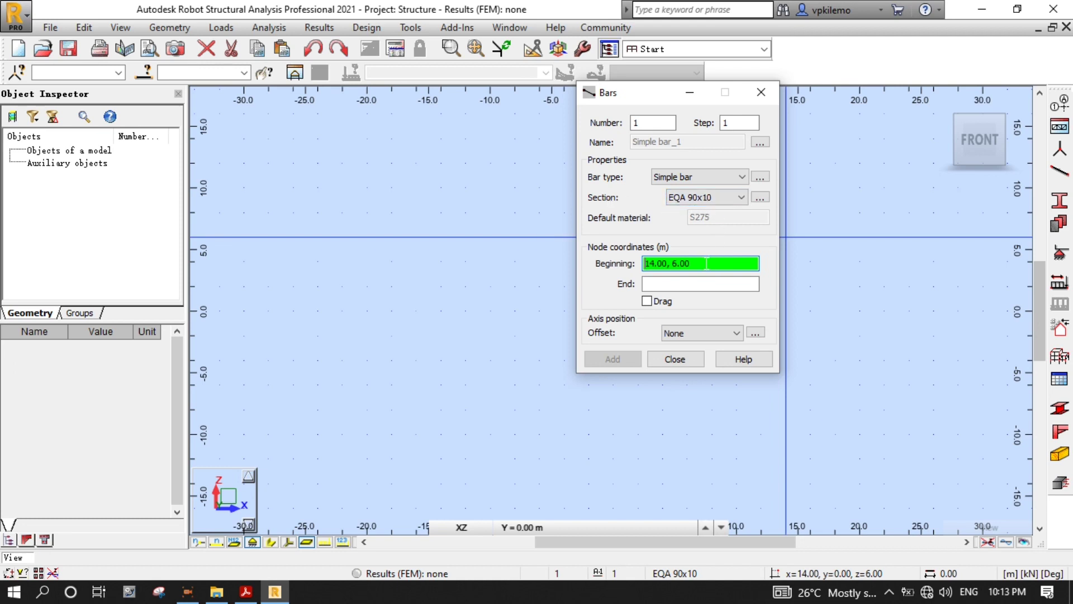
pyautogui.press('BackSpace')
pyautogui.click(662, 285)
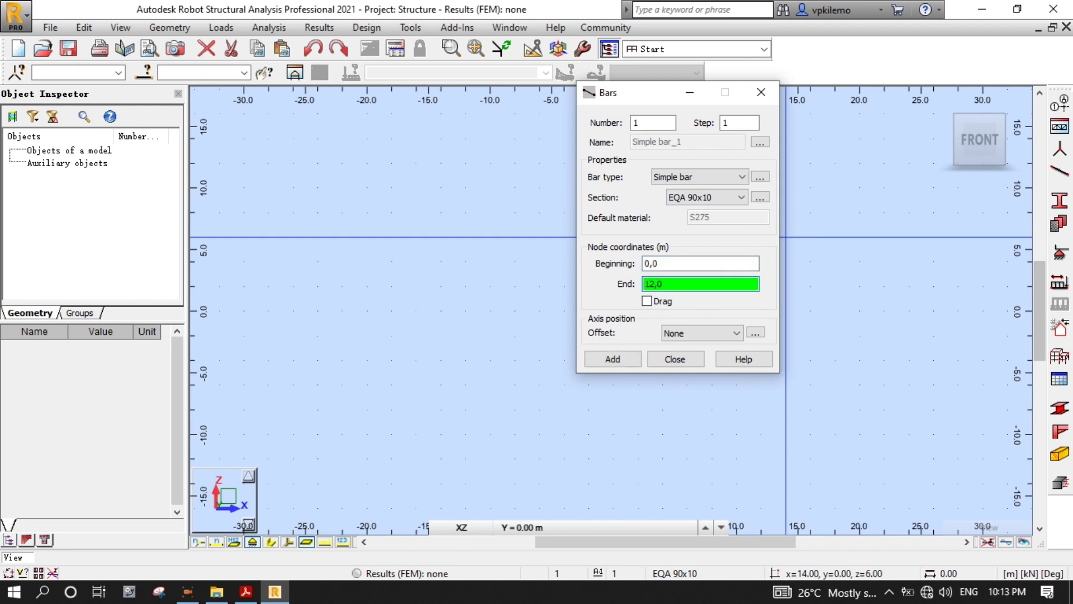
pyautogui.click(616, 360)
pyautogui.click(677, 359)
pyautogui.scroll(4, 740, 331)
pyautogui.scroll(-2, 590, 362)
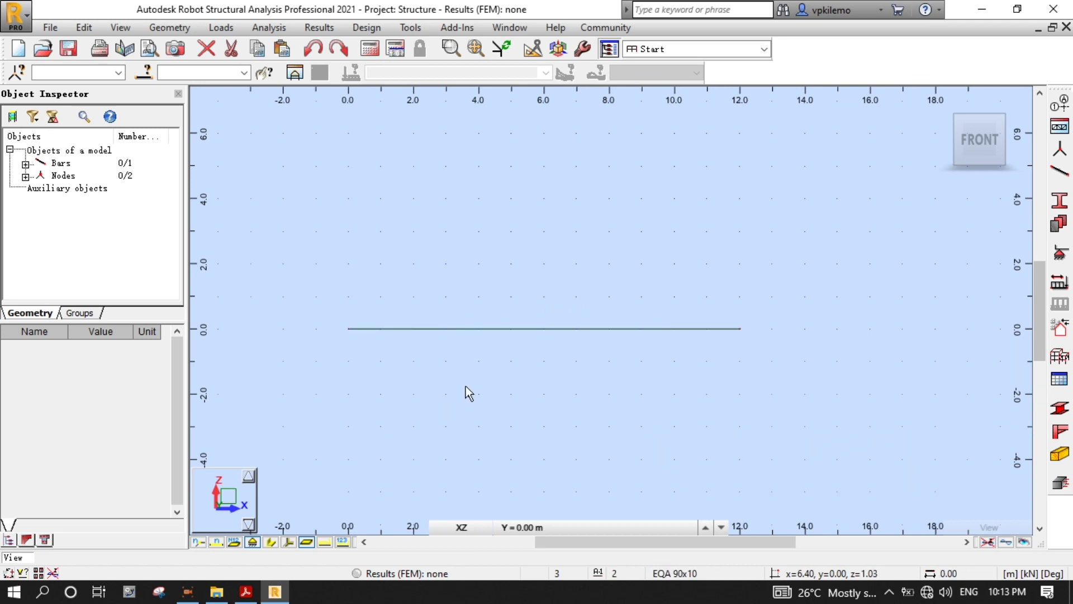
# Display the node numbers and divide the bar into 2 segments, generating nodes without splitting the bar itself
pyautogui.click(200, 542)
pyautogui.moveTo(628, 289); pyautogui.dragTo(548, 366)
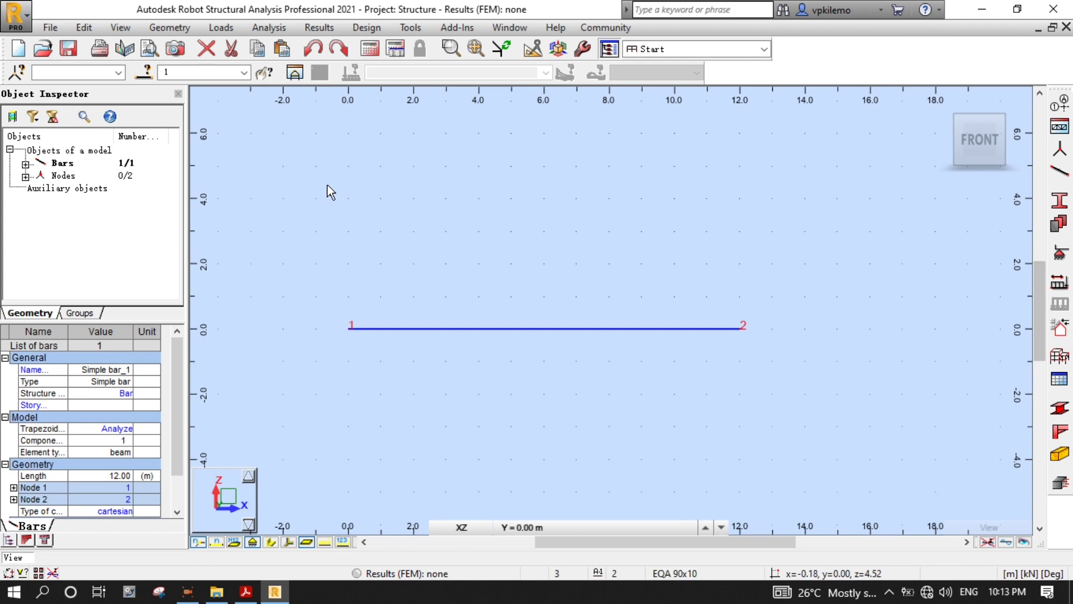
pyautogui.click(83, 28)
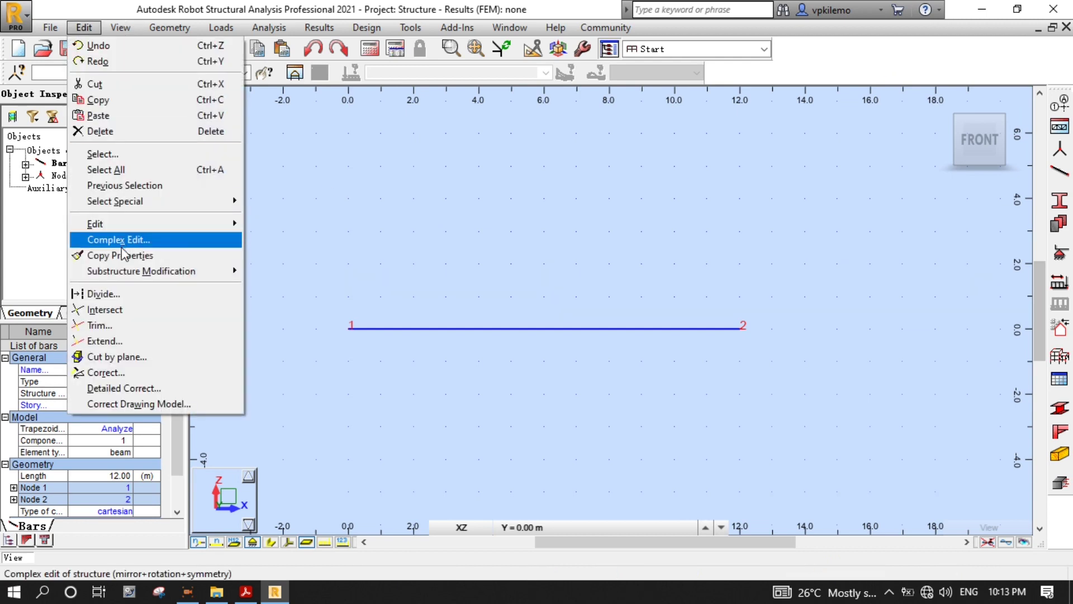
pyautogui.click(106, 294)
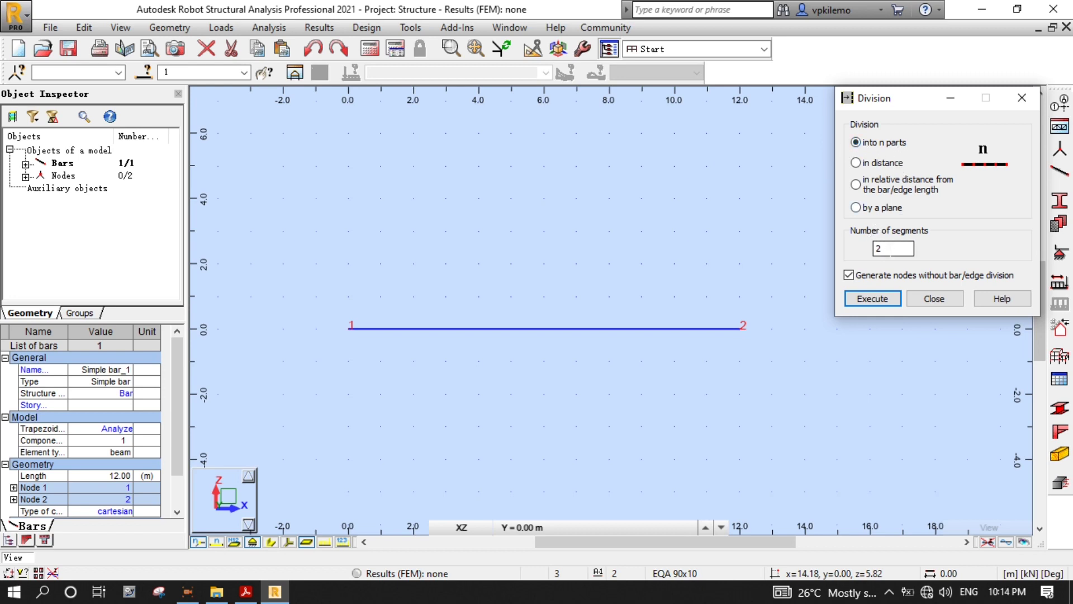
pyautogui.click(890, 249)
pyautogui.write('2')
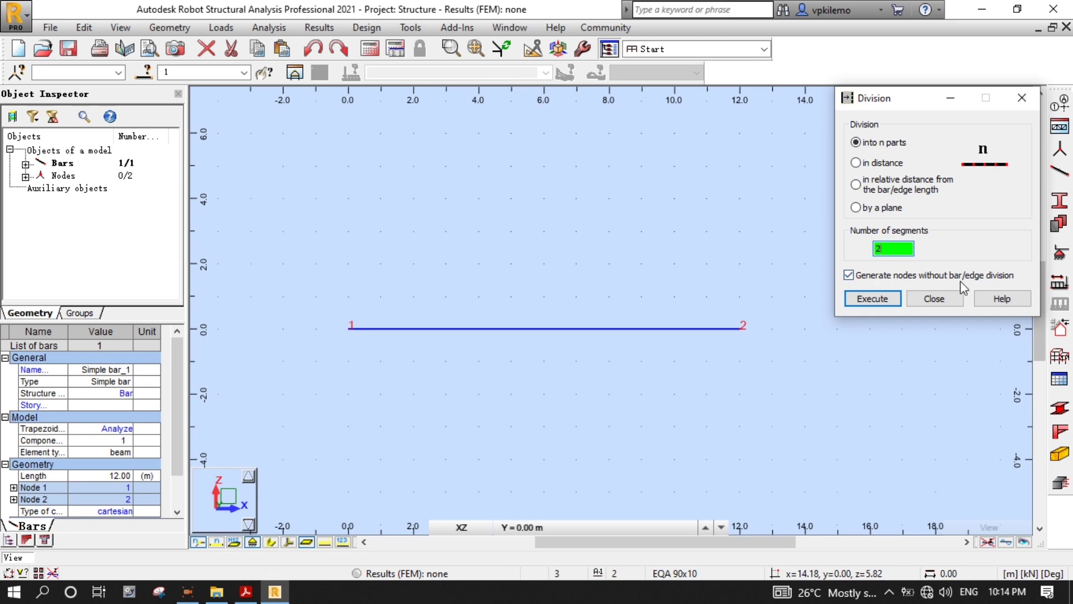
pyautogui.click(889, 300)
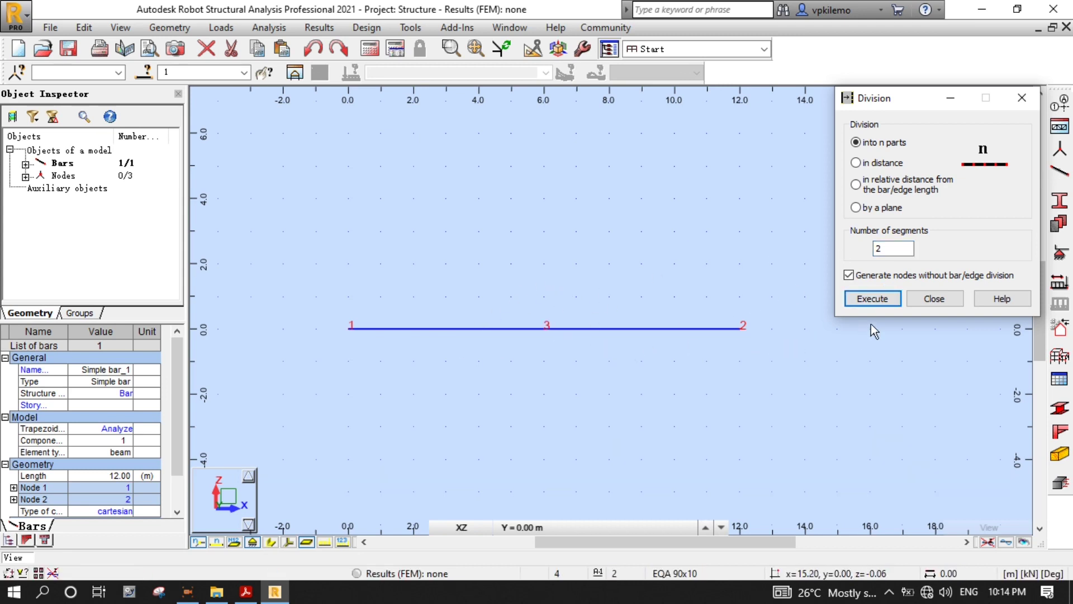
pyautogui.click(945, 300)
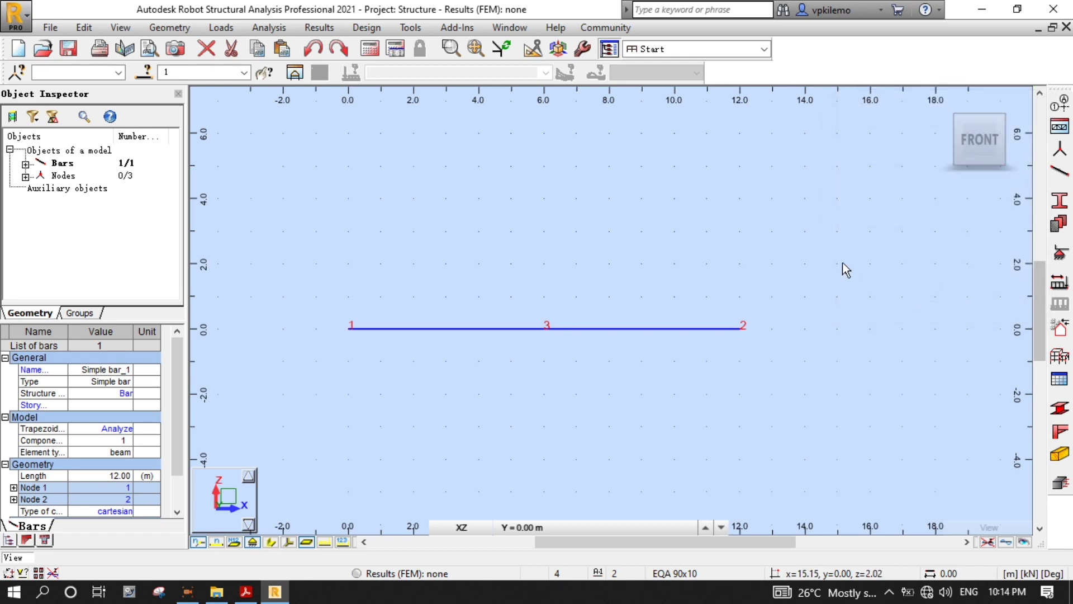
# Hide the node numbers and assign the Pinned support to the beam's start node at x = 0, checking its fixed directions
pyautogui.click(199, 542)
pyautogui.click(1067, 260)
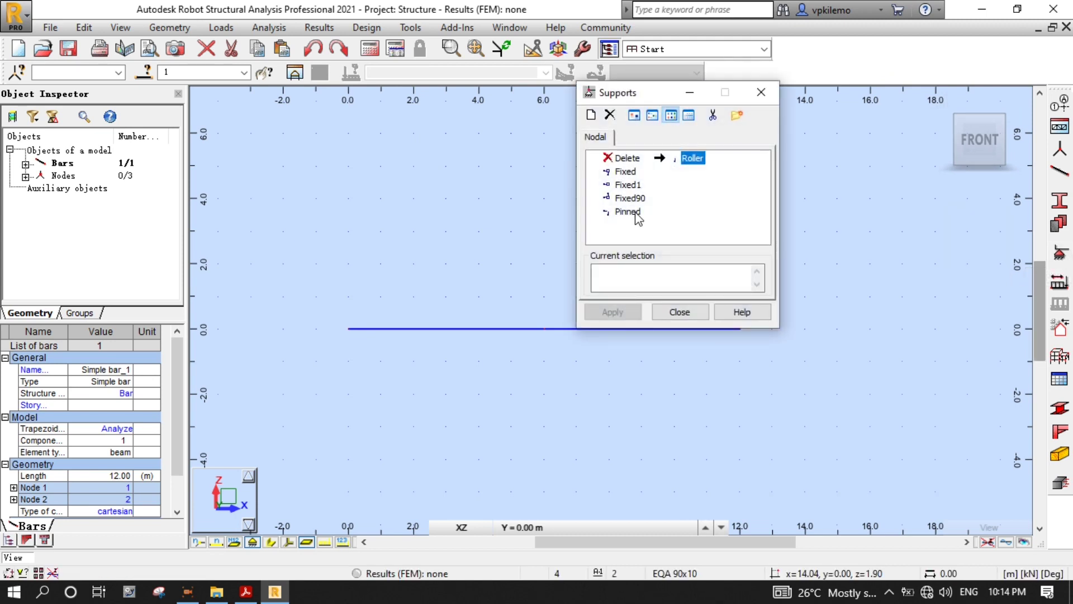
pyautogui.click(628, 212)
pyautogui.doubleClick(636, 213)
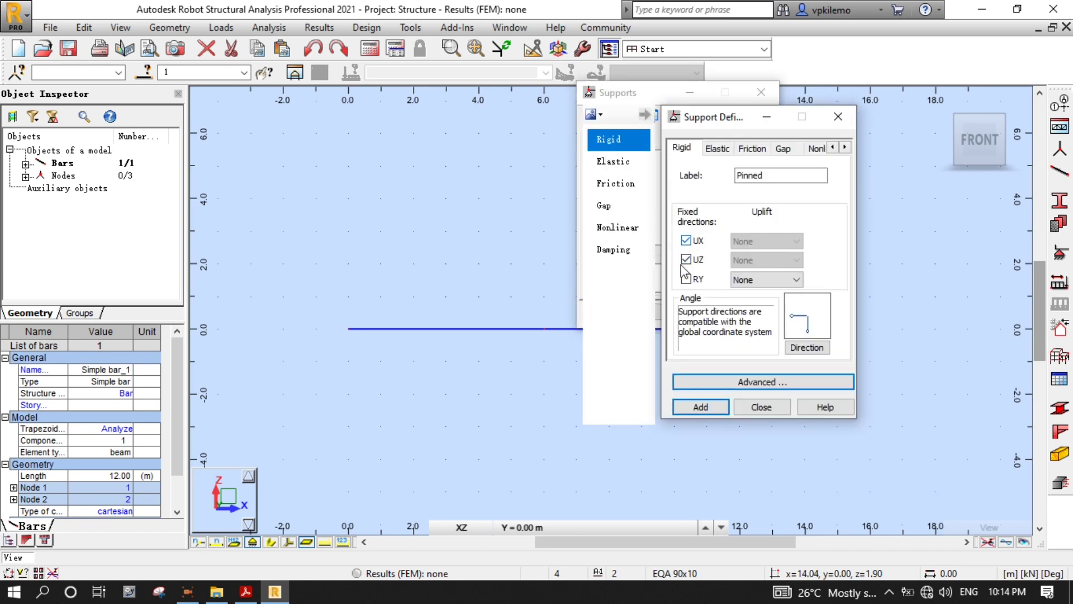
pyautogui.click(761, 407)
pyautogui.click(348, 328)
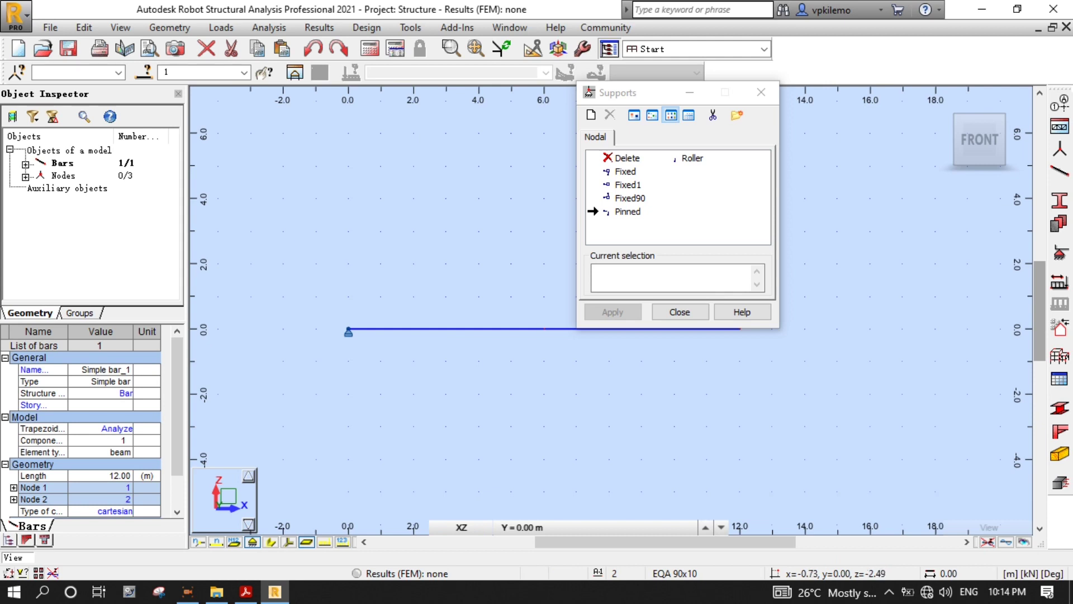
# Assign the Roller support to the beam's end node at x = 12 m, checking its fixed directions, and clear the bar selection
pyautogui.scroll(-2, 324, 410)
pyautogui.click(702, 163)
pyautogui.doubleClick(703, 166)
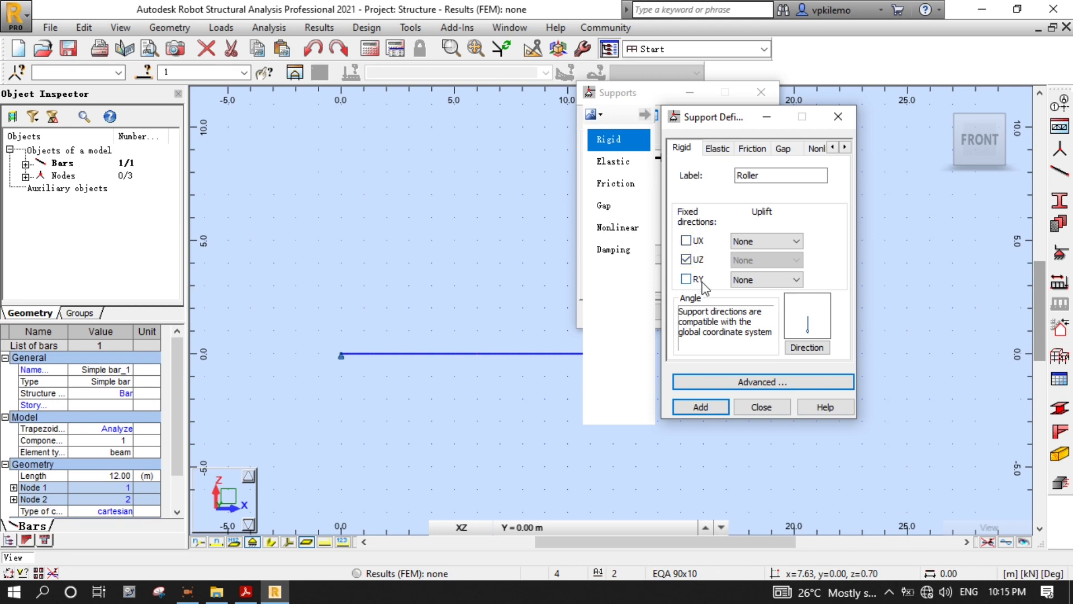
pyautogui.click(762, 406)
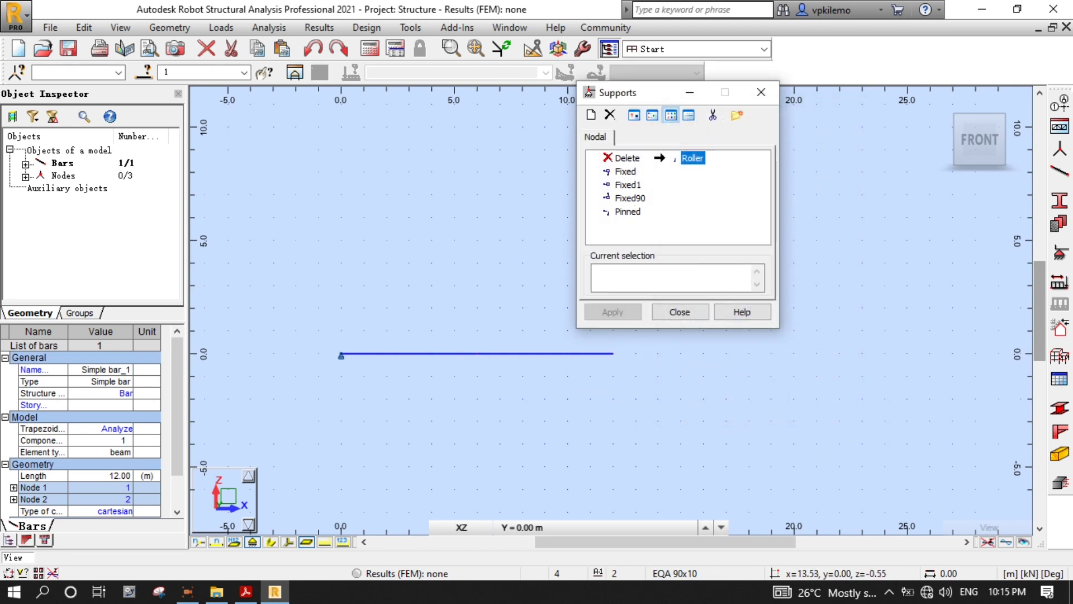
pyautogui.click(613, 352)
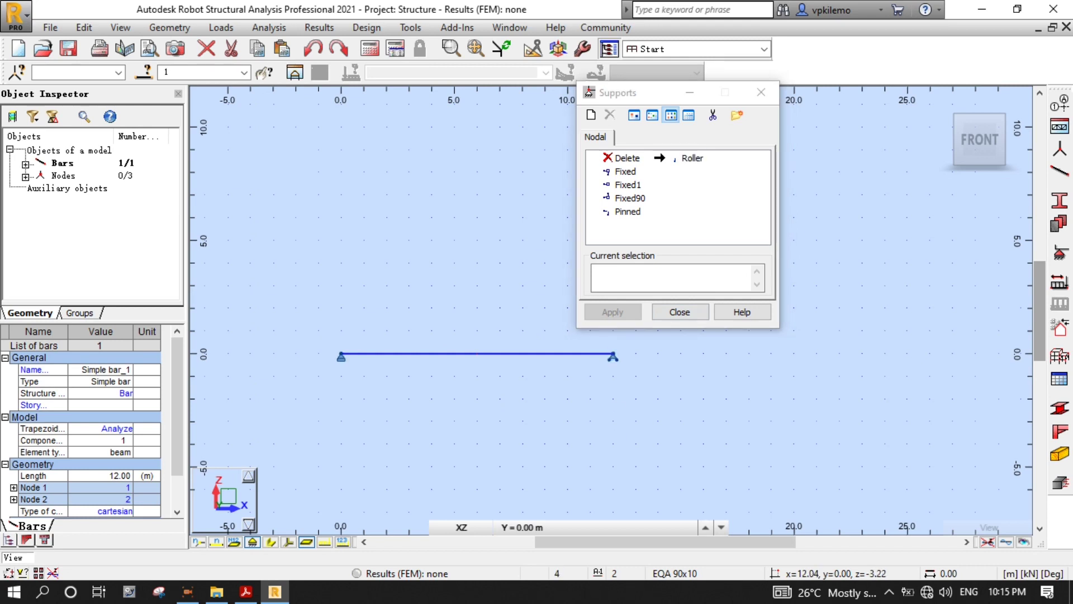
pyautogui.click(683, 314)
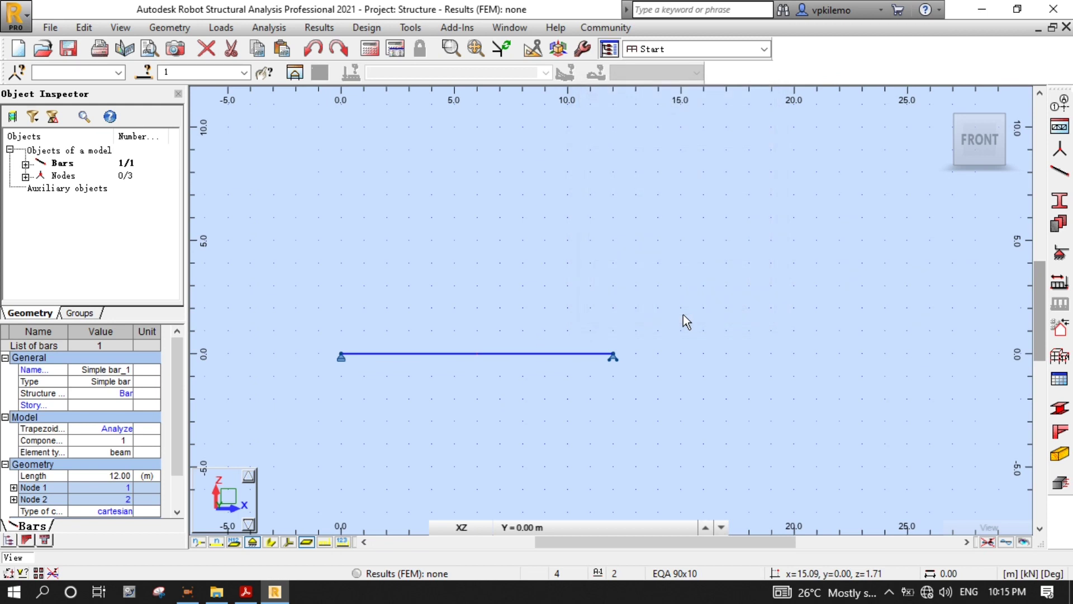
pyautogui.click(810, 321)
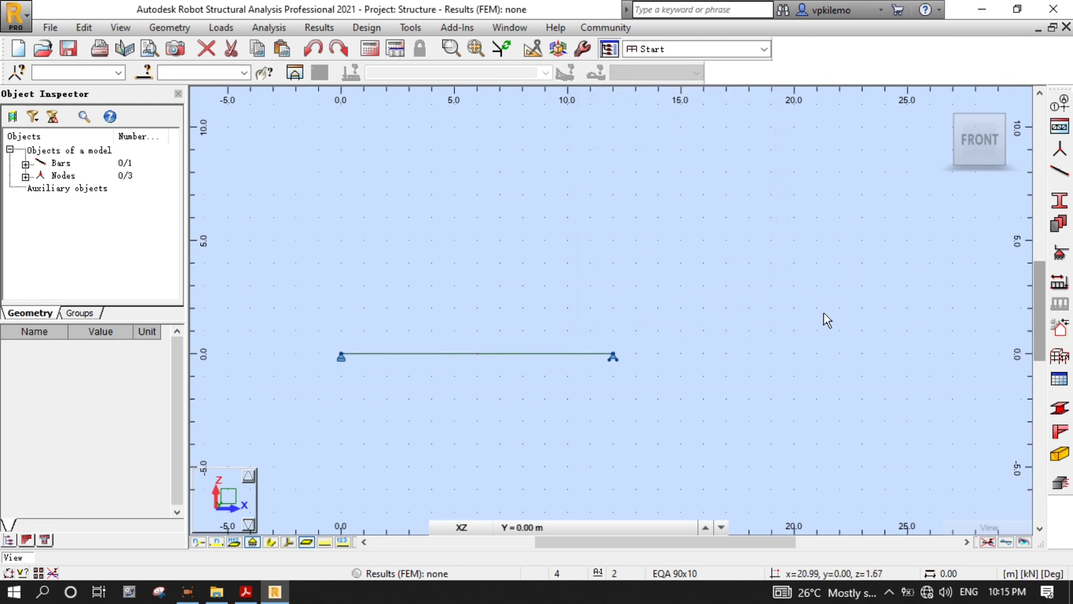
# Define load case 1 with dead nature and the name F
pyautogui.scroll(3, 690, 338)
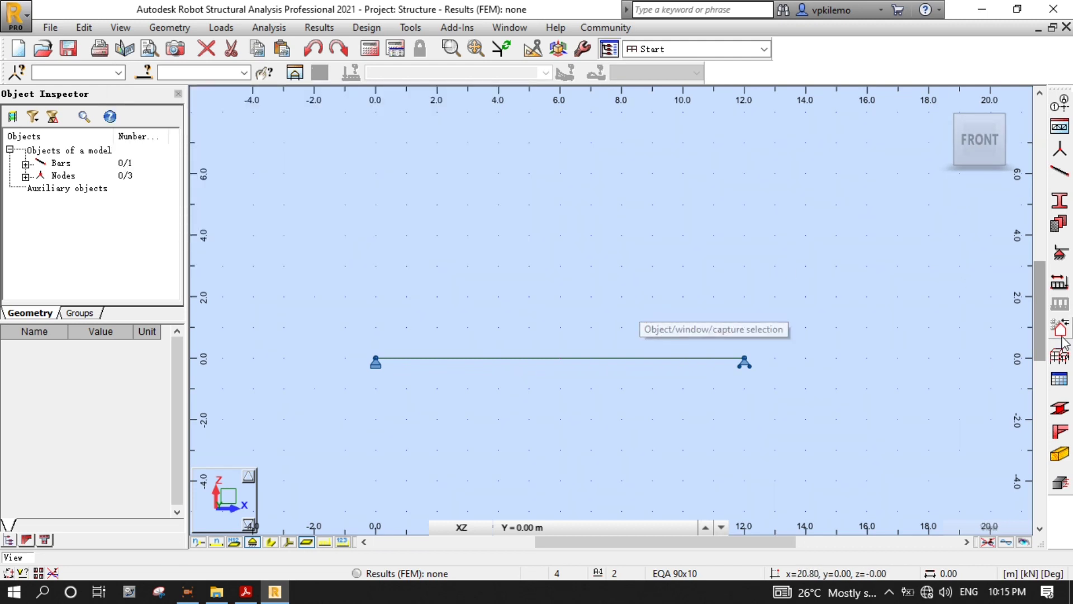
pyautogui.click(1060, 286)
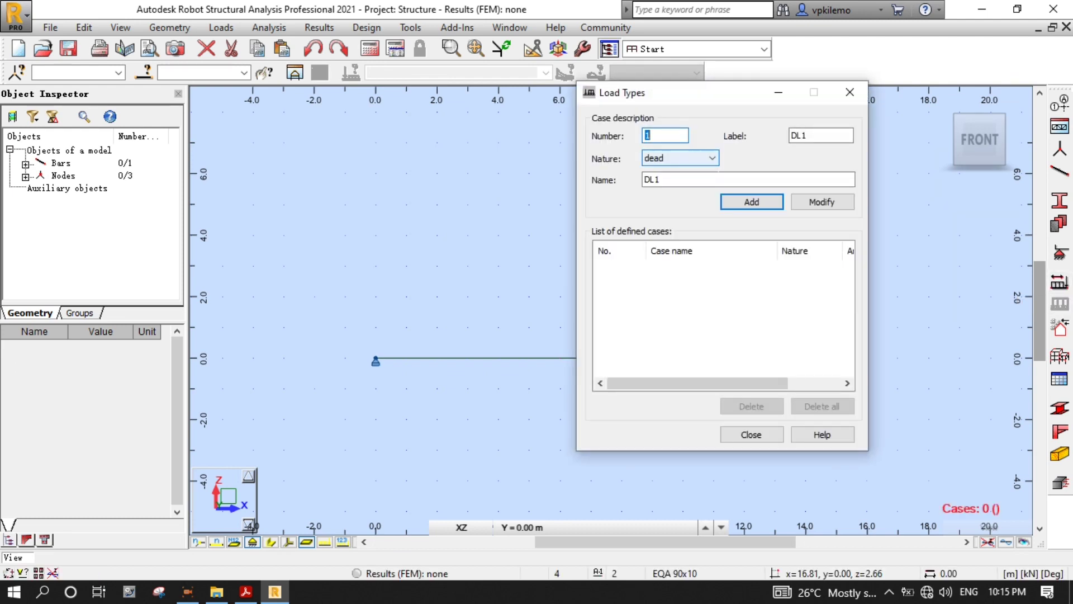
pyautogui.click(709, 180)
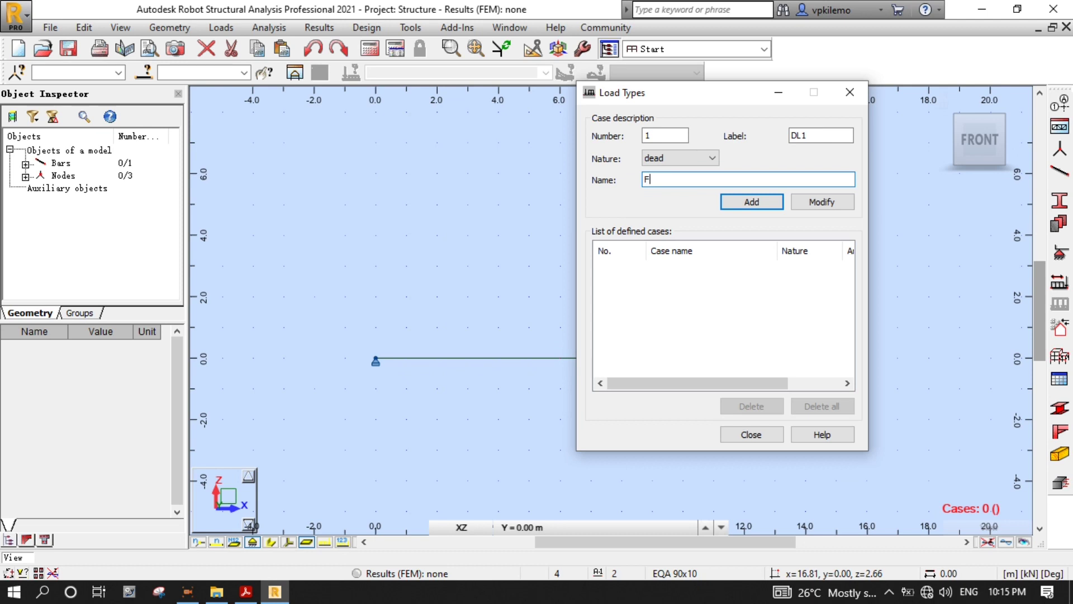
pyautogui.write('F')
pyautogui.click(759, 204)
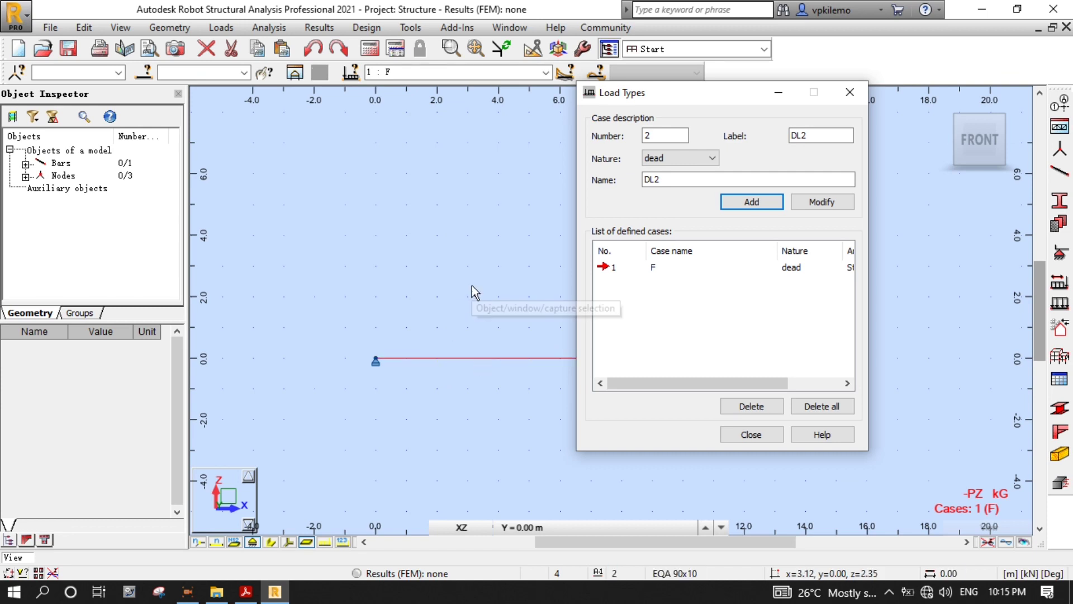
pyautogui.click(742, 432)
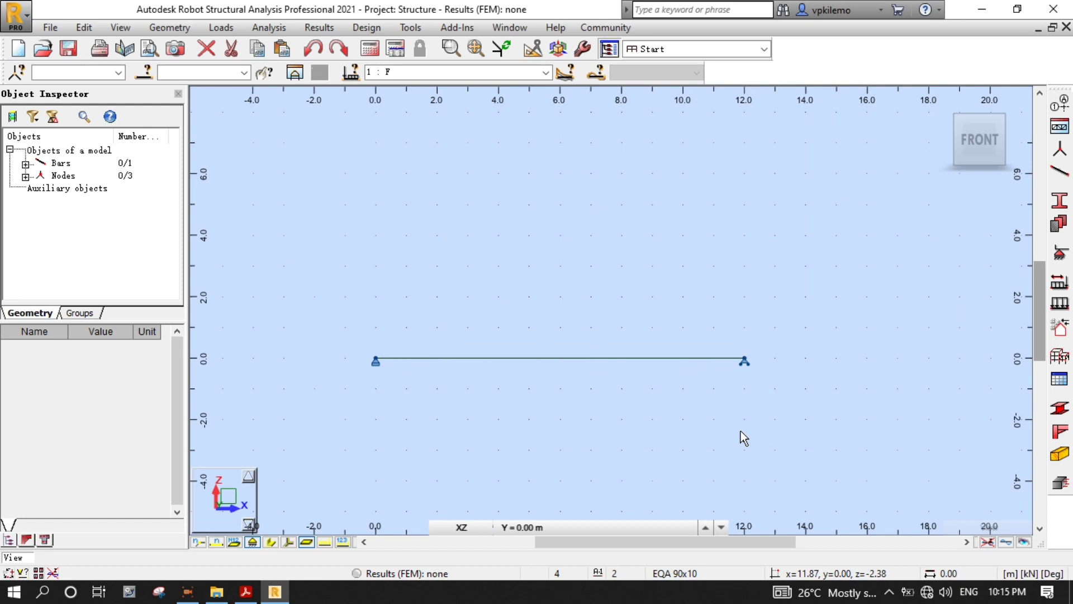
# Turn on the display of load symbols and load value descriptions for the beam
pyautogui.click(324, 541)
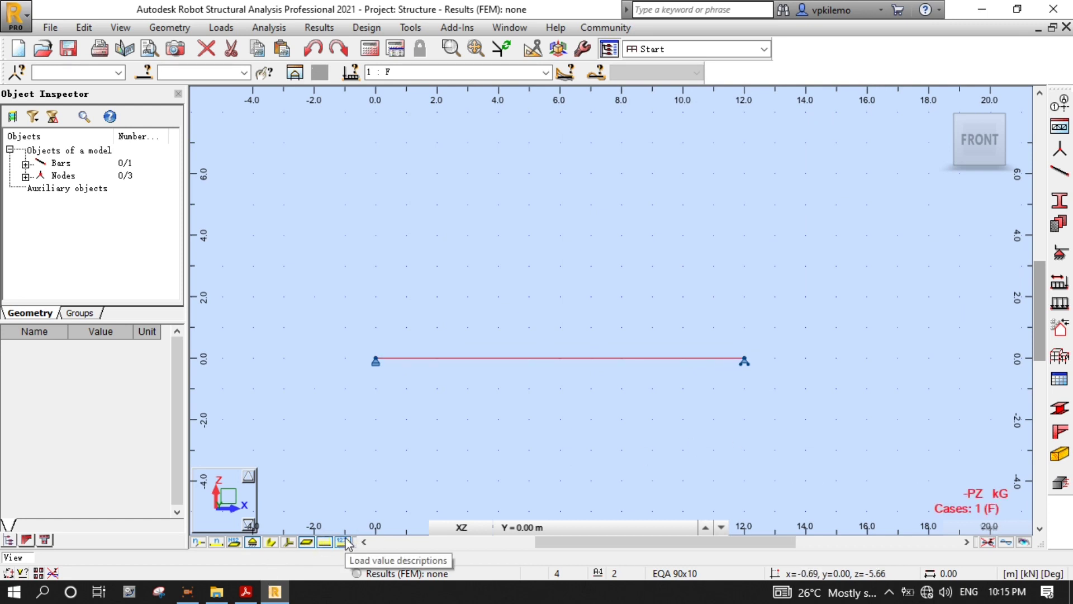
pyautogui.click(343, 541)
pyautogui.scroll(-1, 337, 366)
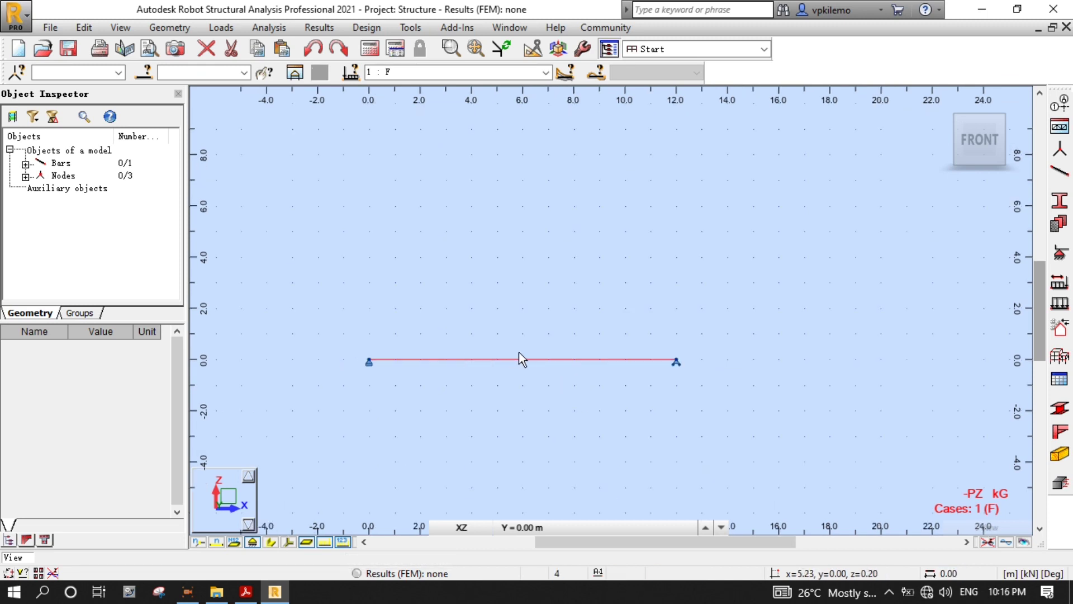
pyautogui.scroll(1, 521, 352)
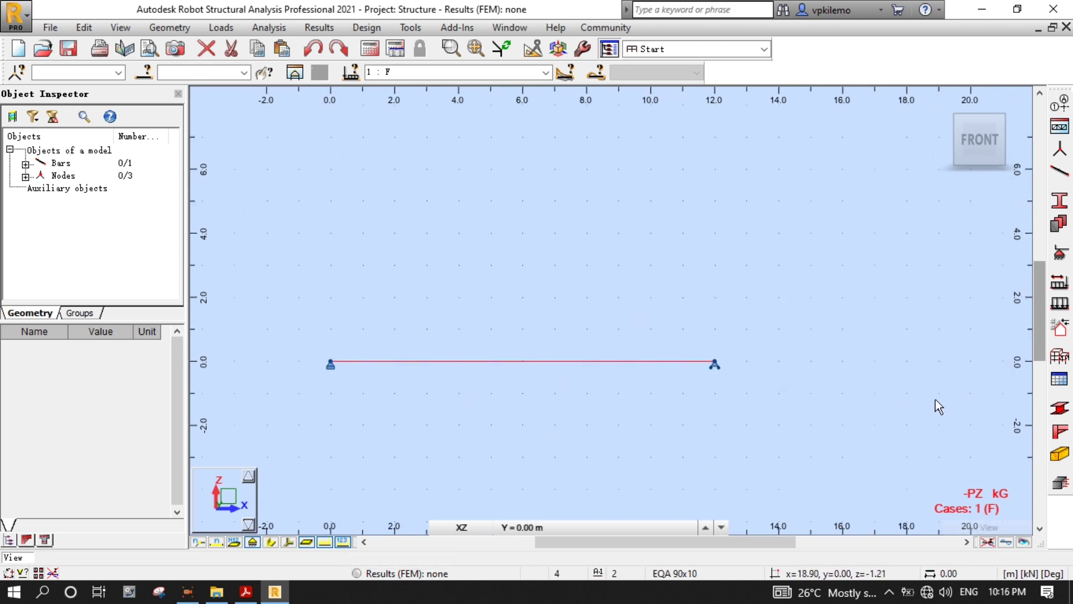
# Delete the self-weight entry of load case F from the loads table and return to the model view
pyautogui.click(1058, 382)
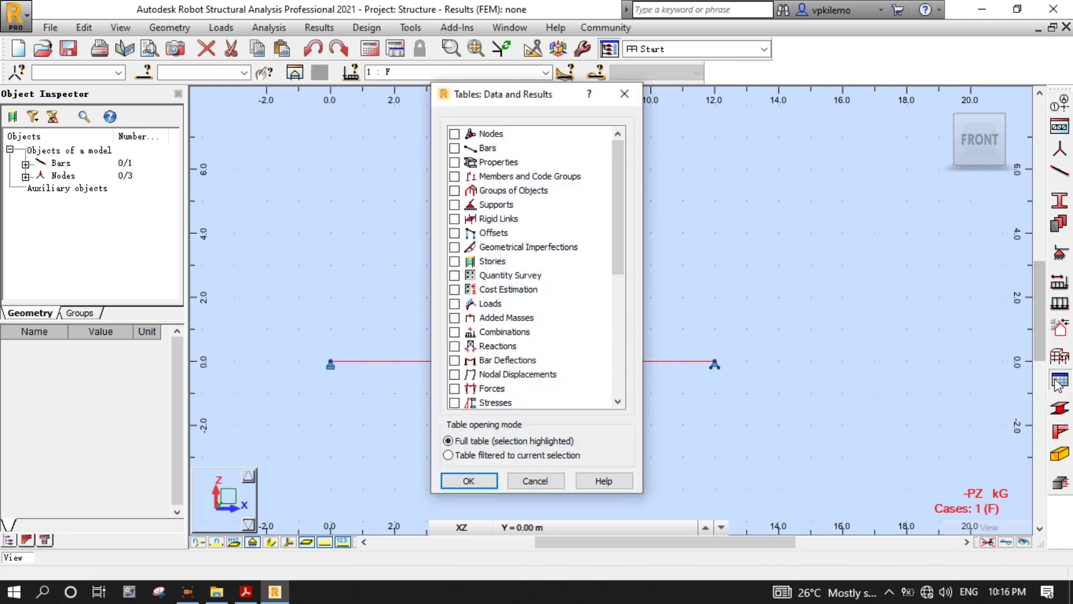
pyautogui.click(455, 305)
pyautogui.click(469, 480)
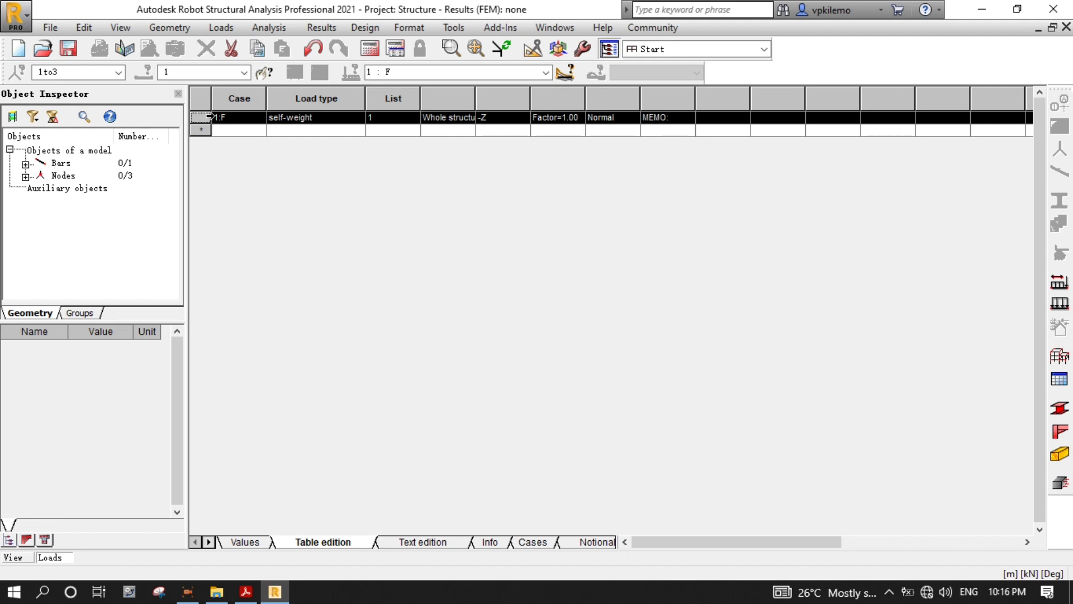
pyautogui.press('Delete')
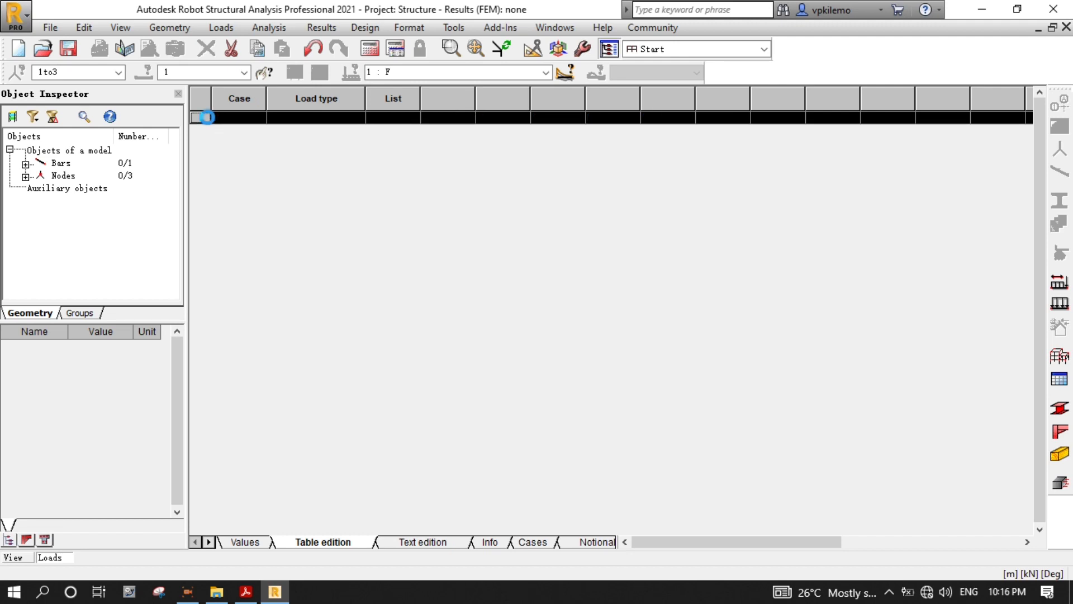
pyautogui.click(1066, 27)
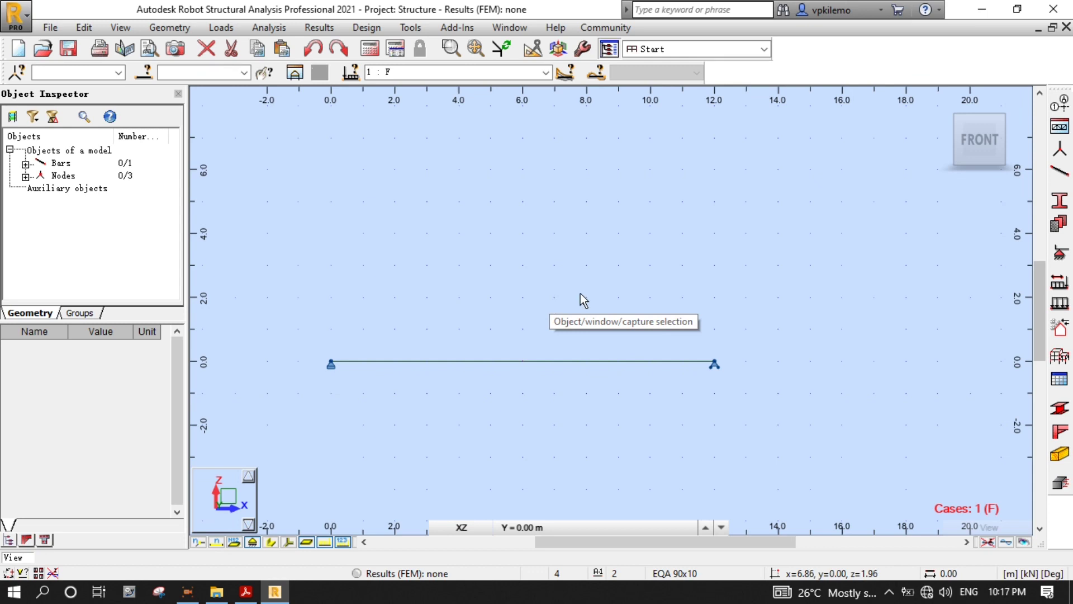
# Start defining a concentrated bar force with a global Z component of -135 kN
pyautogui.click(1059, 306)
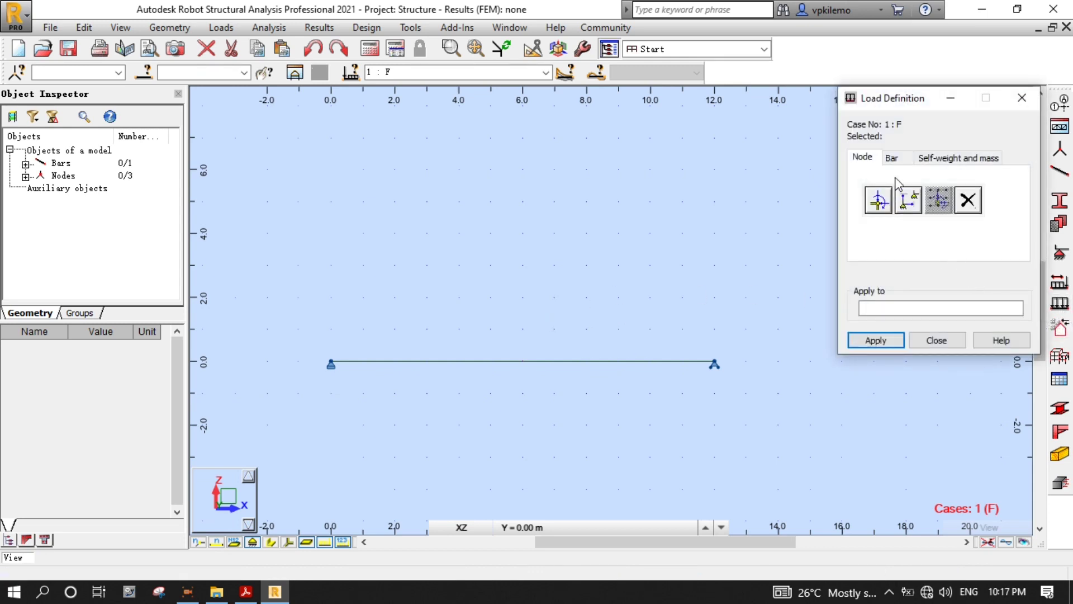
pyautogui.click(891, 159)
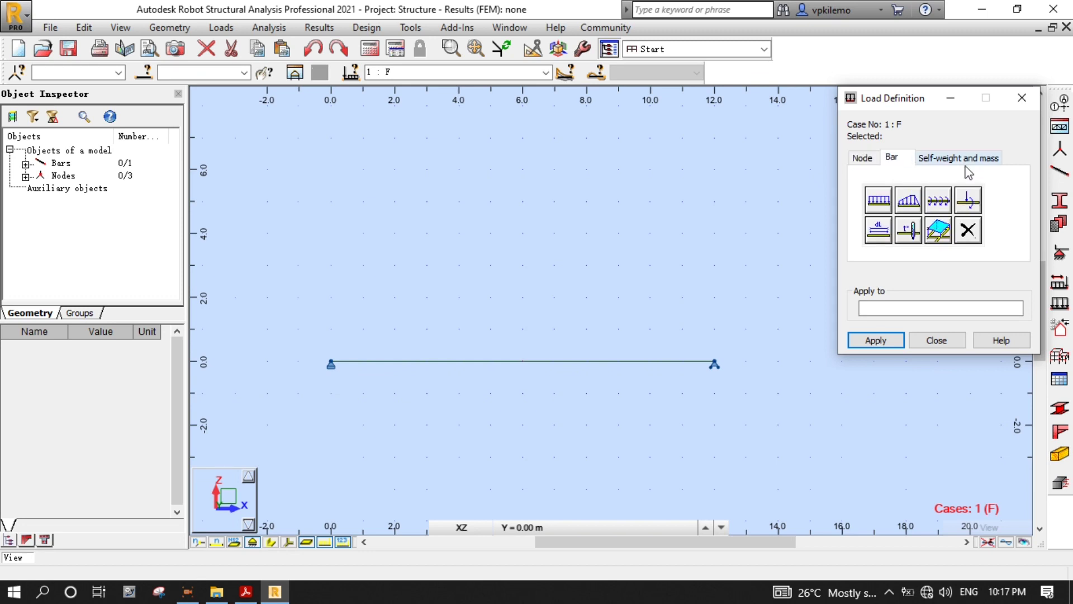
pyautogui.click(972, 198)
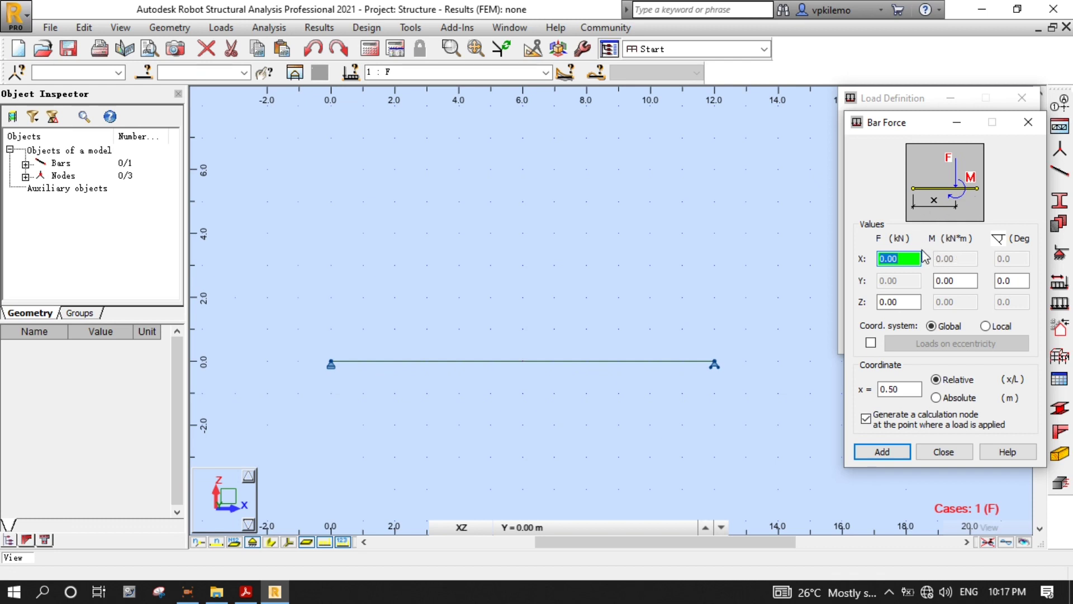
pyautogui.doubleClick(911, 302)
pyautogui.press('BackSpace')
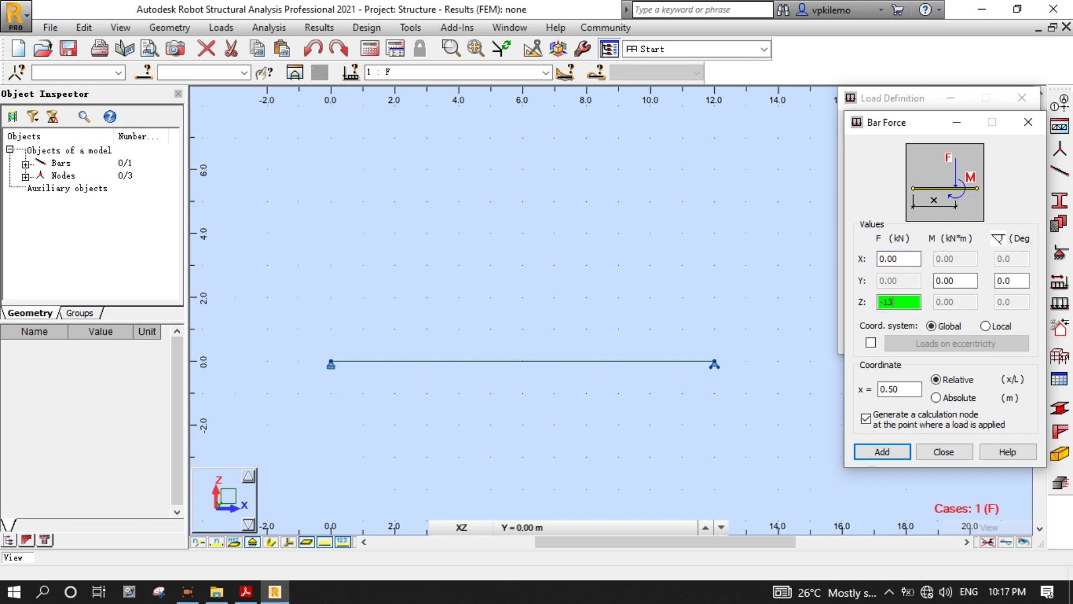
pyautogui.write('-135')
# Set the force's relative position along the bar to 4/12 of its length, computed with the built-in calculator
pyautogui.doubleClick(900, 389)
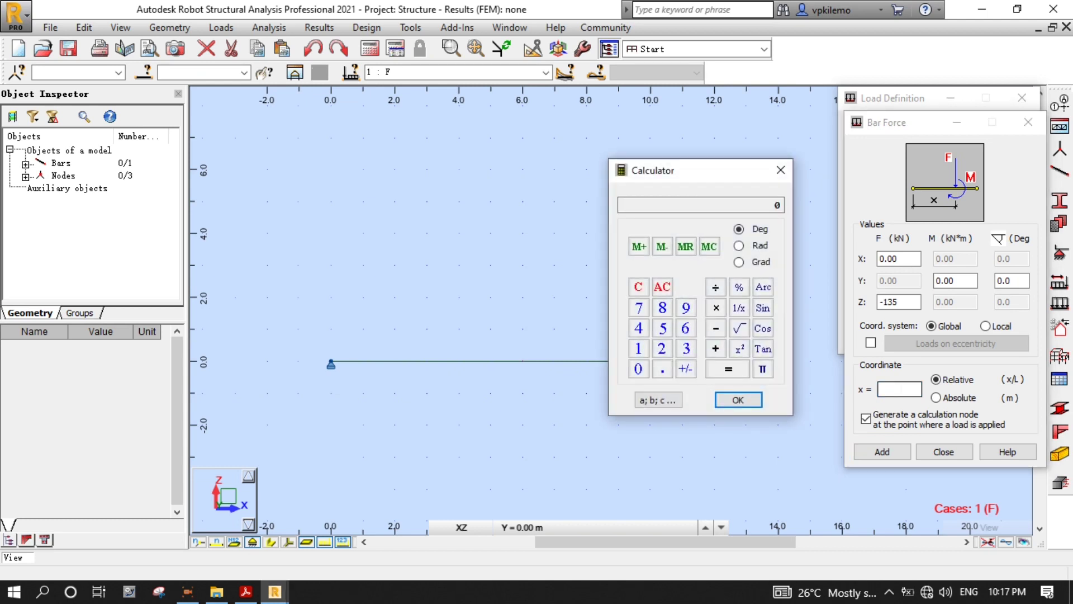
pyautogui.click(639, 328)
pyautogui.click(715, 287)
pyautogui.click(638, 348)
pyautogui.click(662, 349)
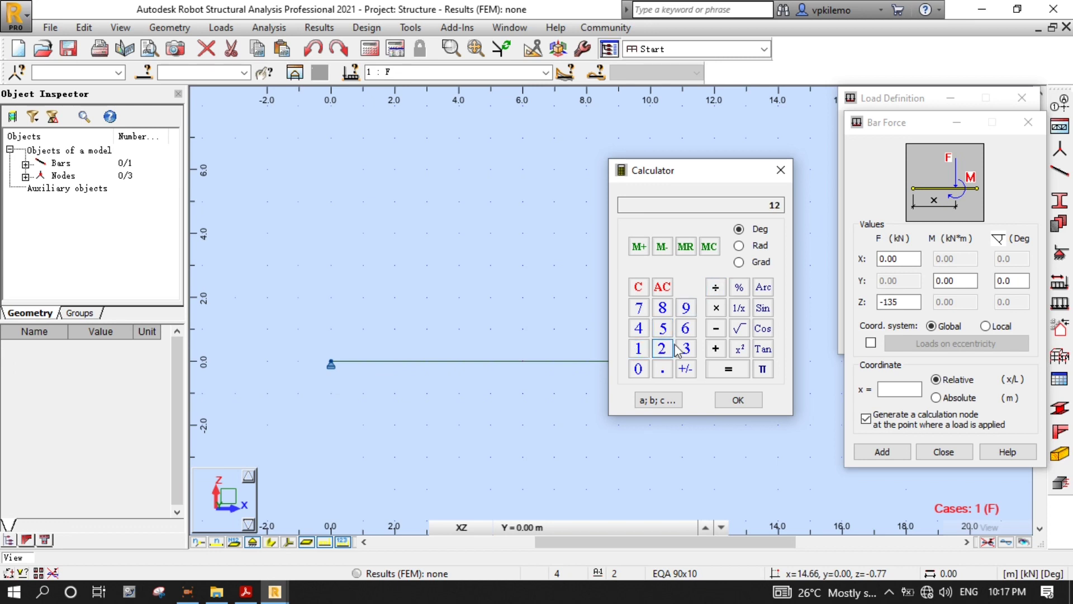
pyautogui.click(729, 369)
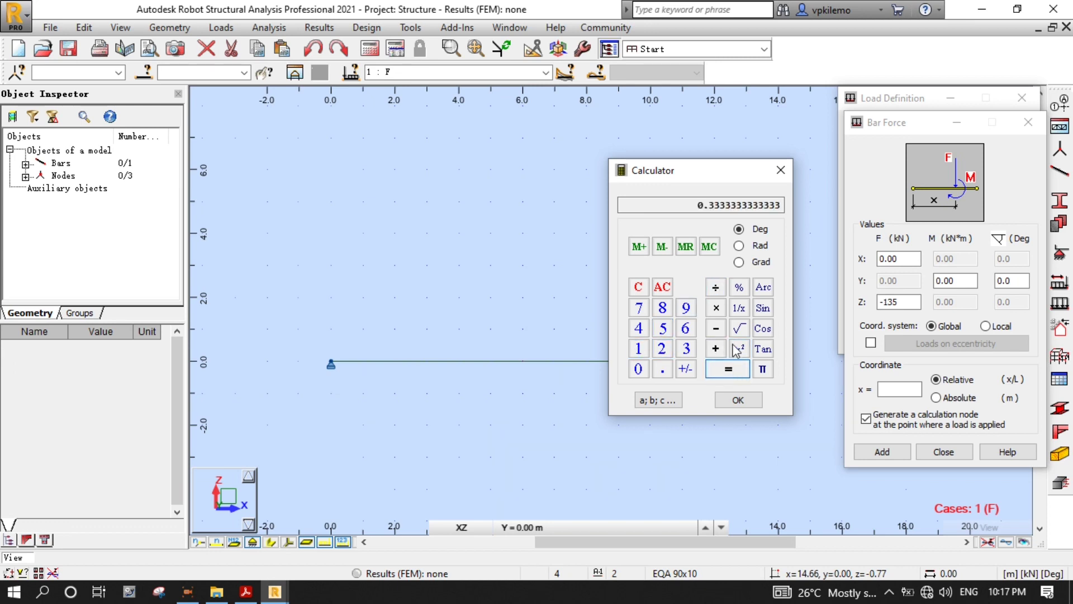
pyautogui.click(741, 399)
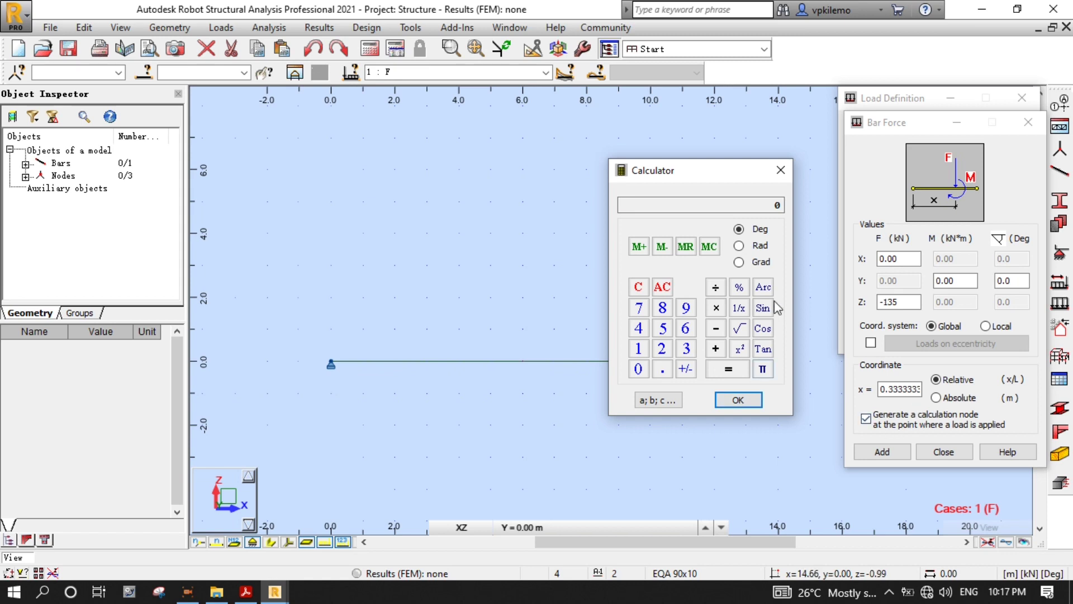
pyautogui.click(783, 174)
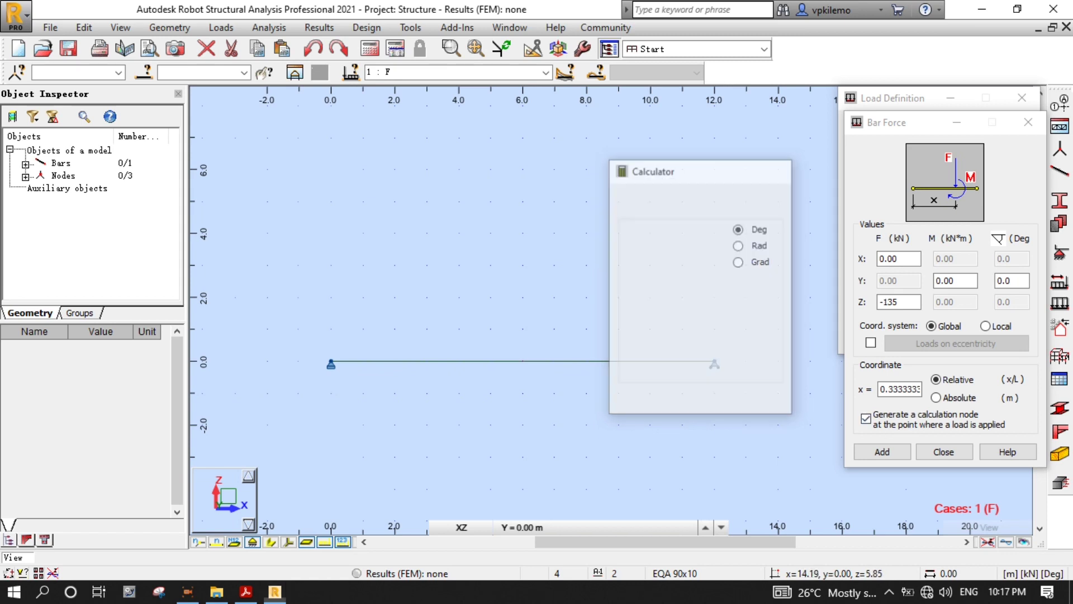
# Add the -135 kN bar force and apply it to the beam, measured from its start node at x = 0
pyautogui.click(888, 455)
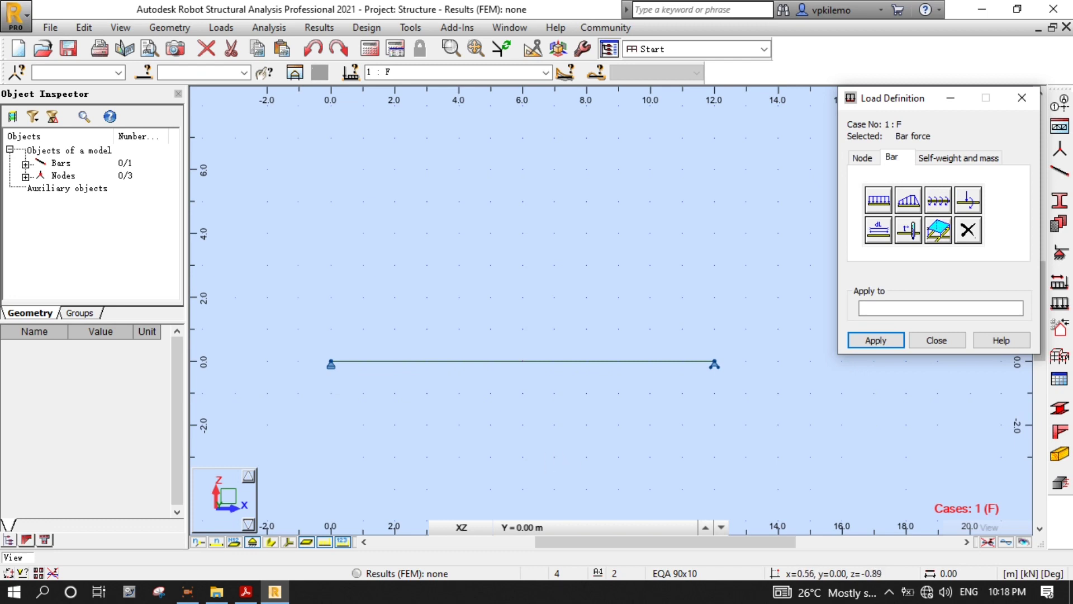
pyautogui.click(365, 361)
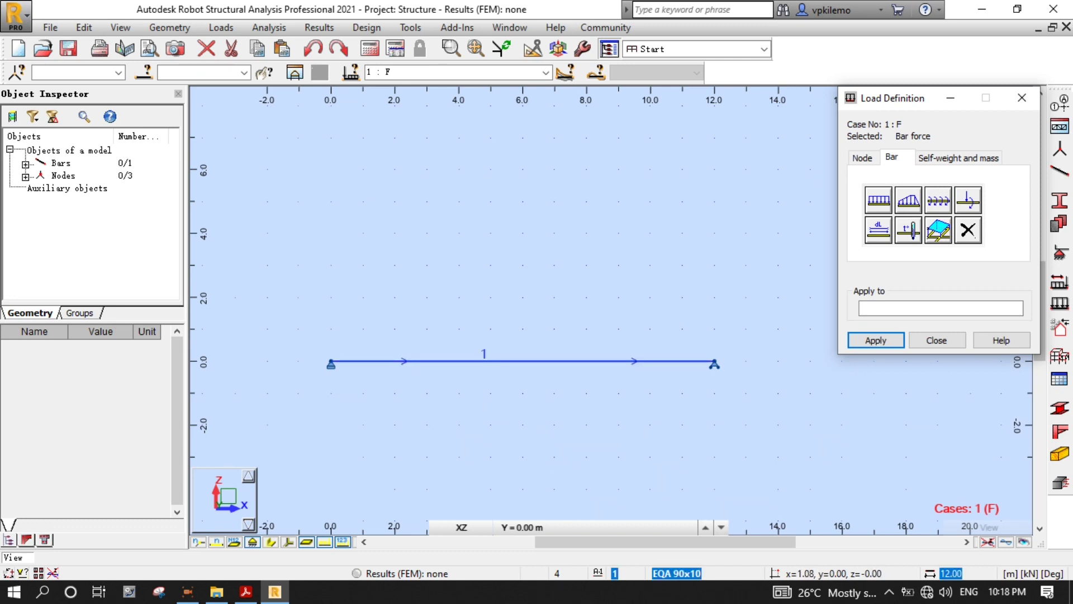
pyautogui.click(366, 361)
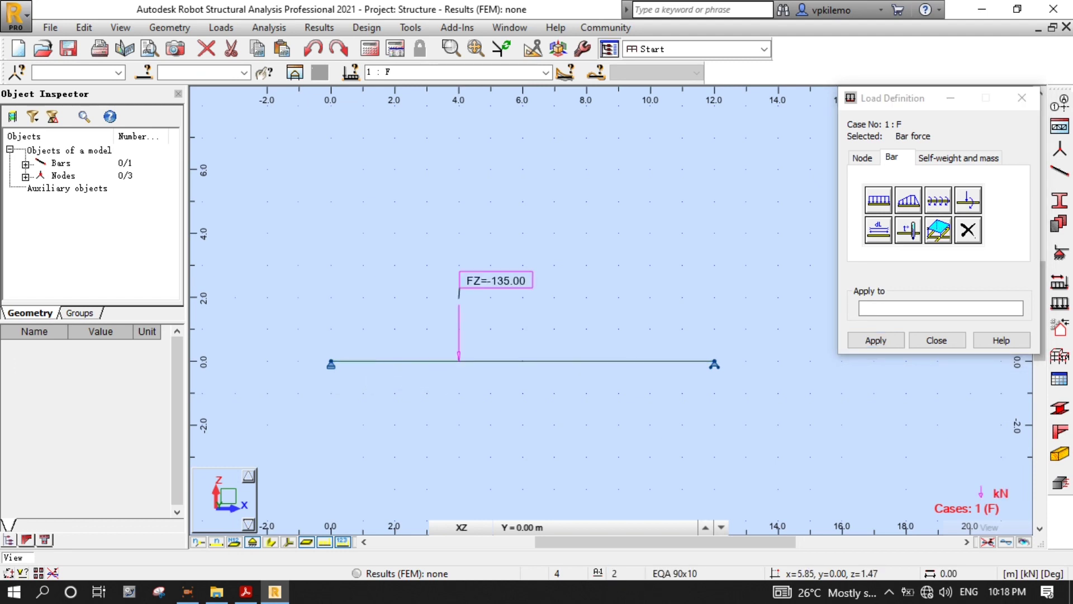
# Define a second bar force with Z = -110 kN, inclined about Y by arctan(4/3), about 53.13°, at relative position 0.33
pyautogui.click(909, 229)
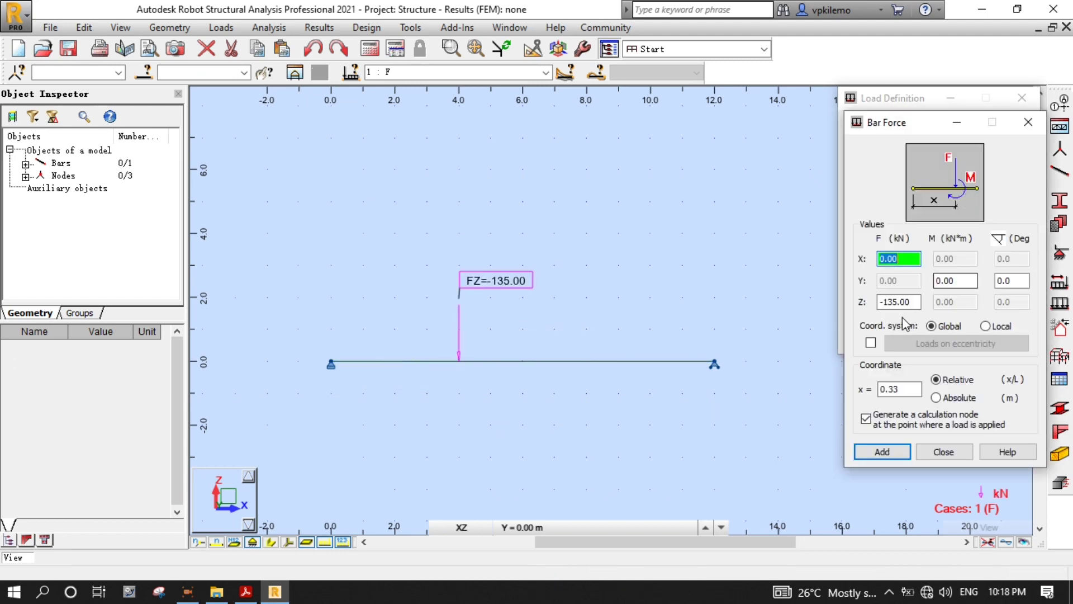
pyautogui.click(898, 302)
pyautogui.write('-110')
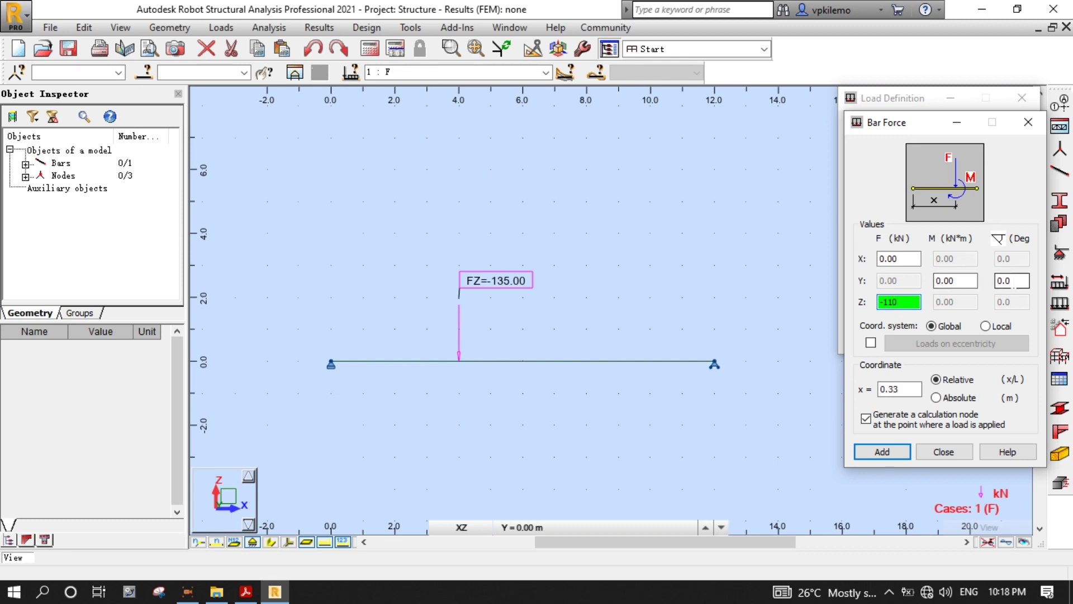
pyautogui.click(1013, 280)
pyautogui.doubleClick(1007, 281)
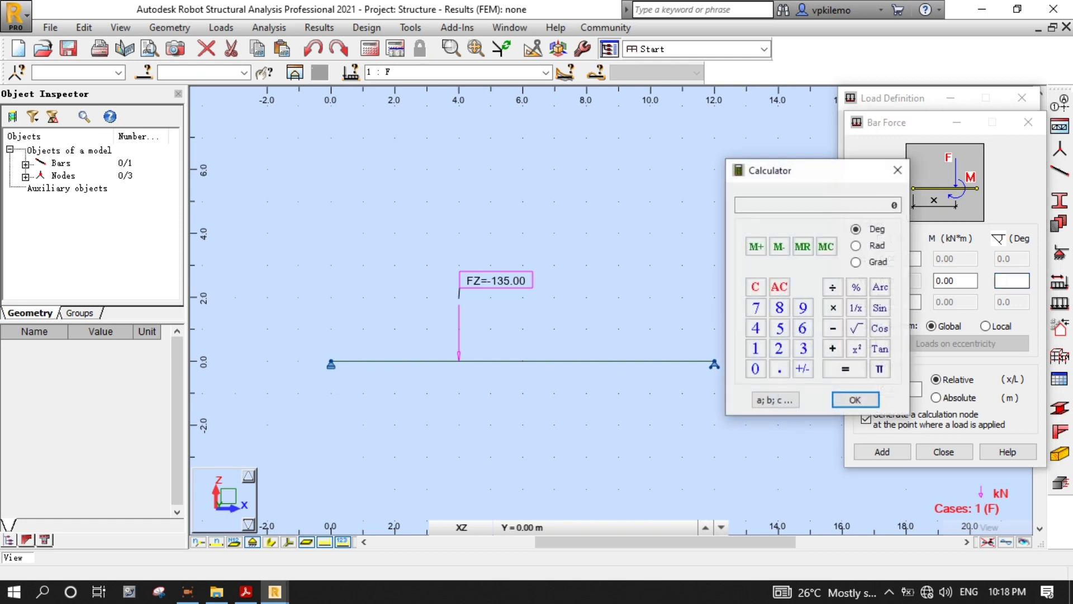
pyautogui.click(805, 351)
pyautogui.click(845, 369)
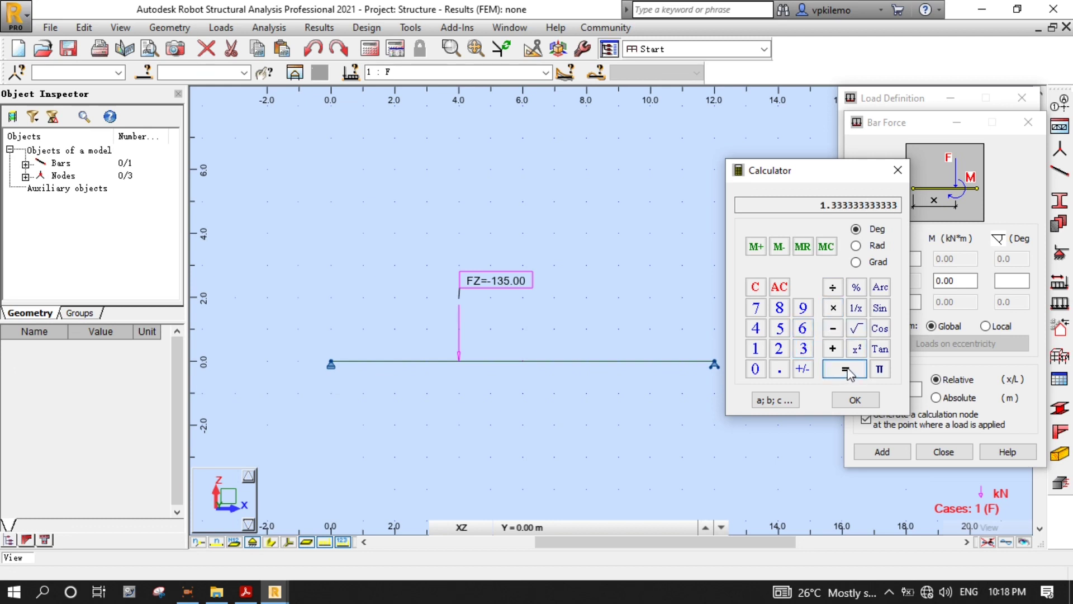
pyautogui.click(881, 287)
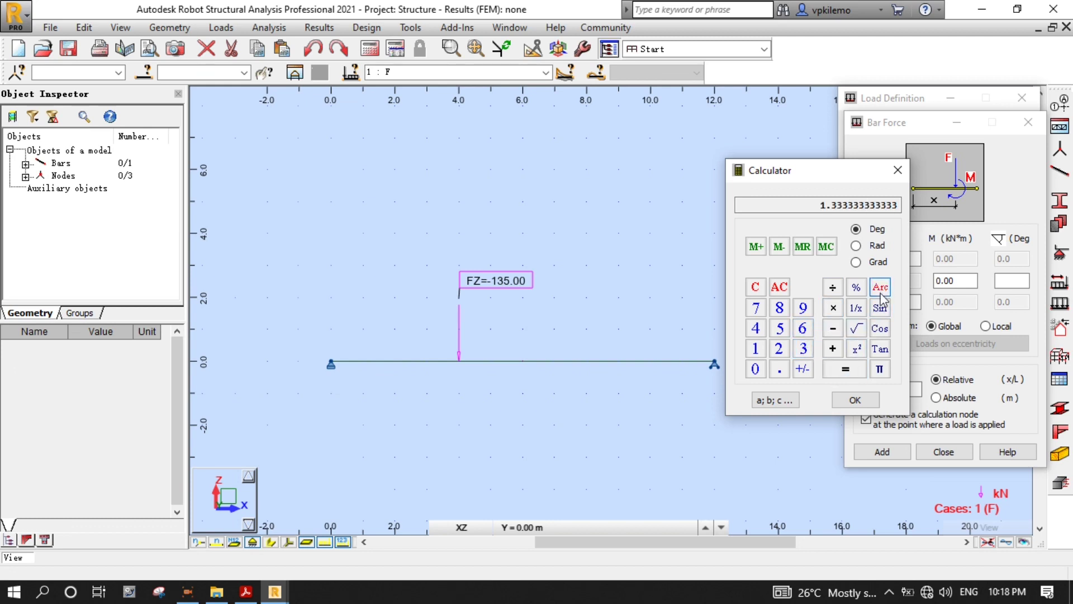
pyautogui.click(881, 349)
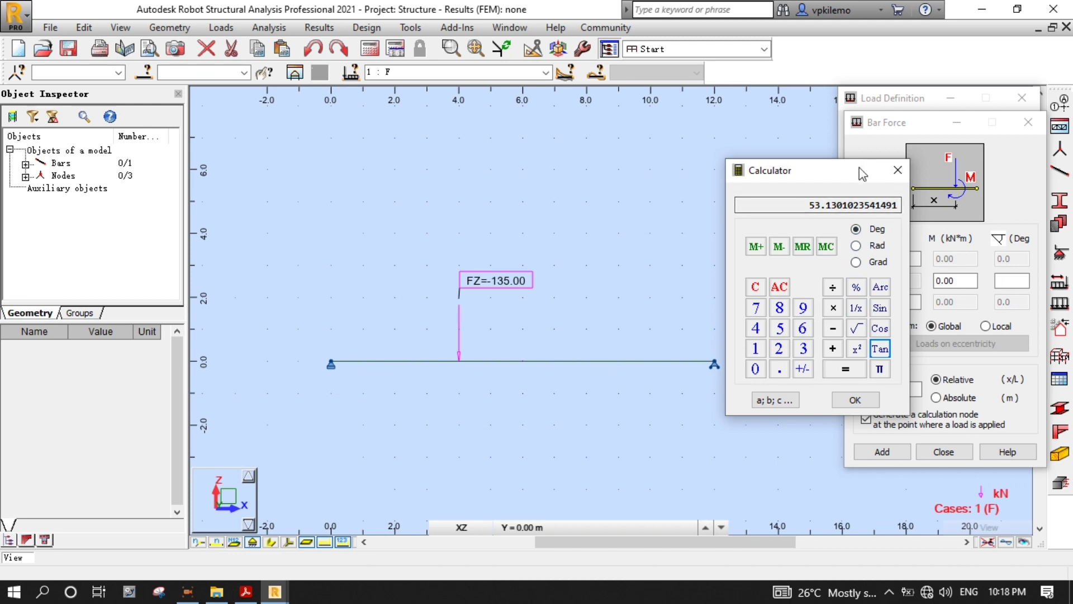
pyautogui.click(855, 400)
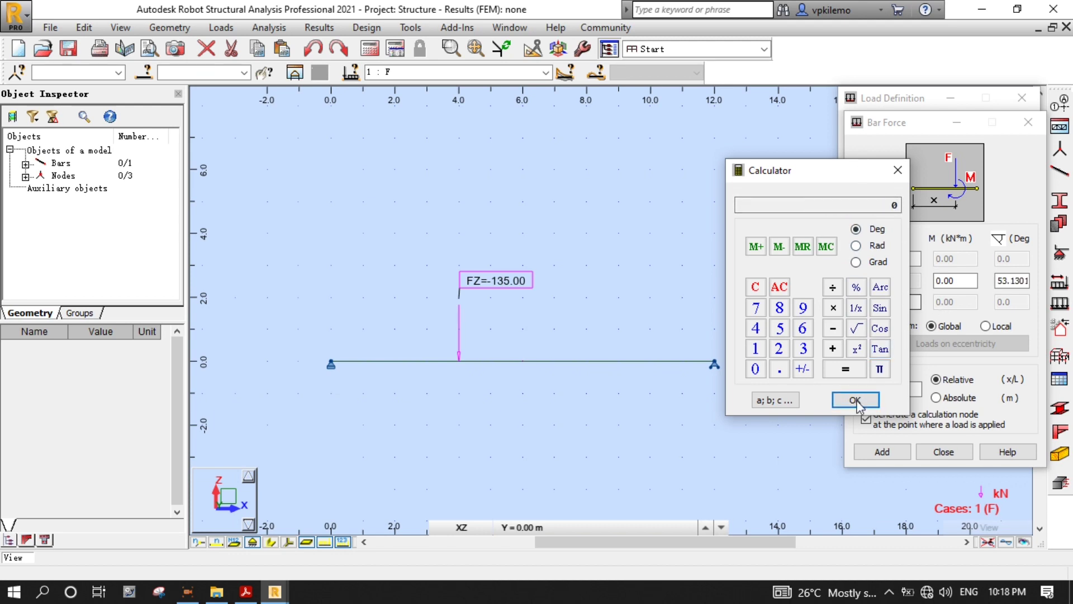
pyautogui.click(897, 170)
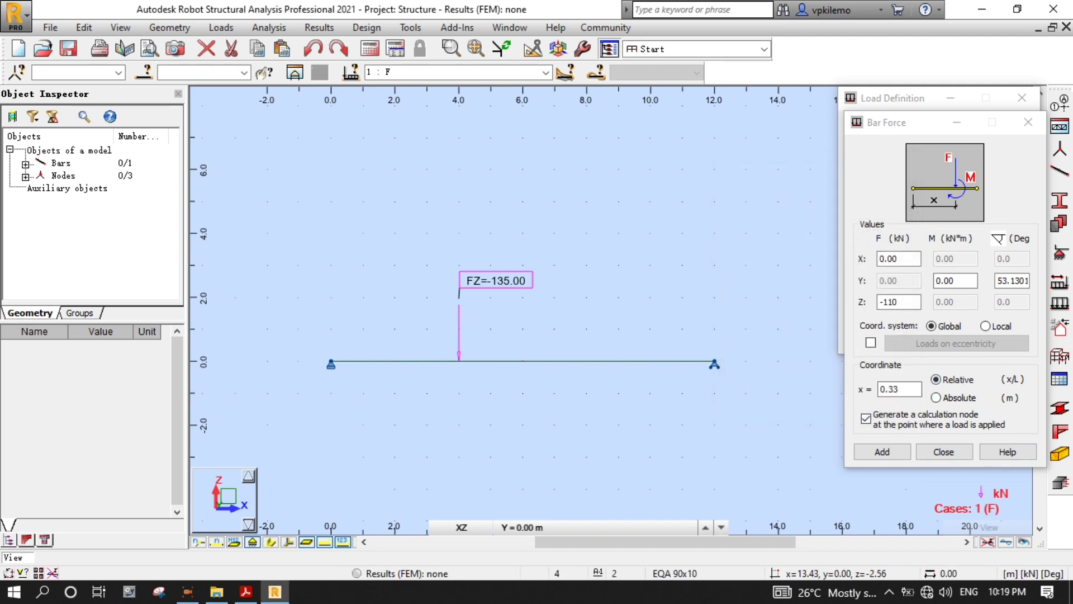
# Add the inclined -110 kN force, apply it to the beam measured from its end node at x = 12 m, and finish load definition
pyautogui.click(885, 453)
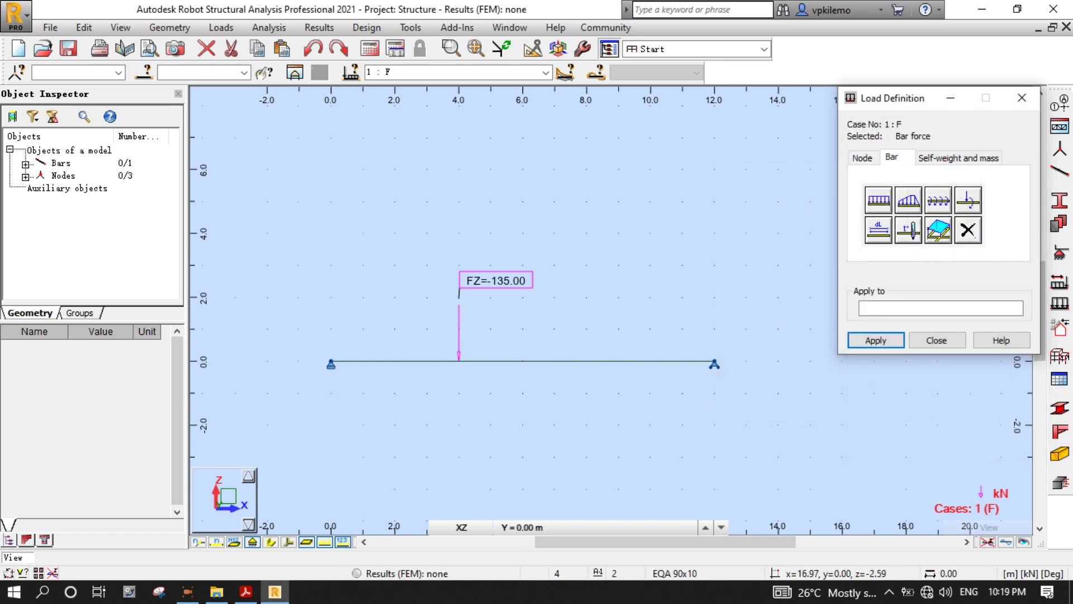
pyautogui.click(692, 364)
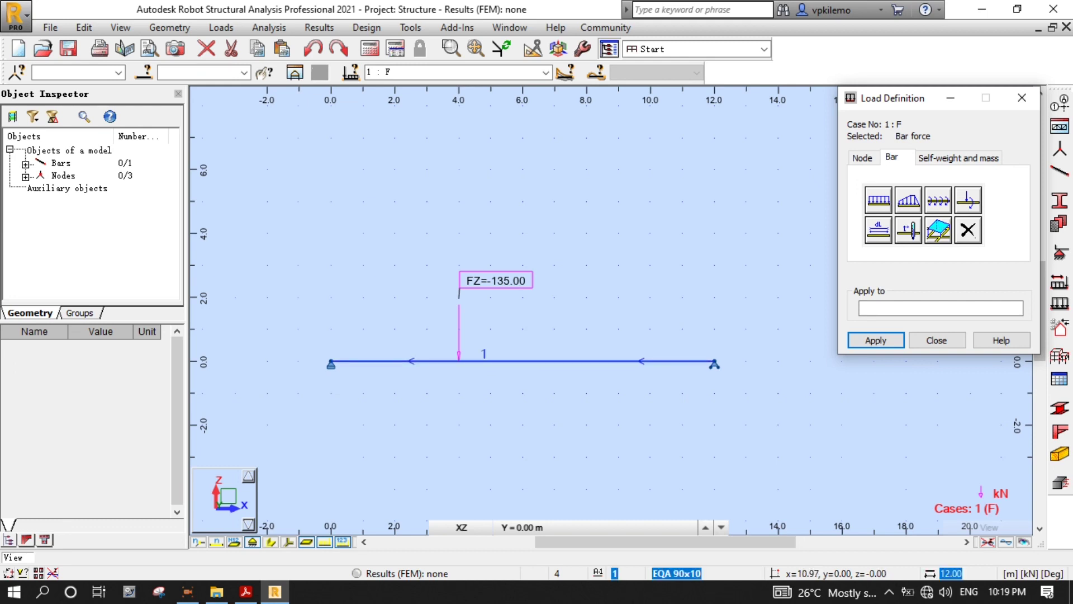
pyautogui.click(666, 362)
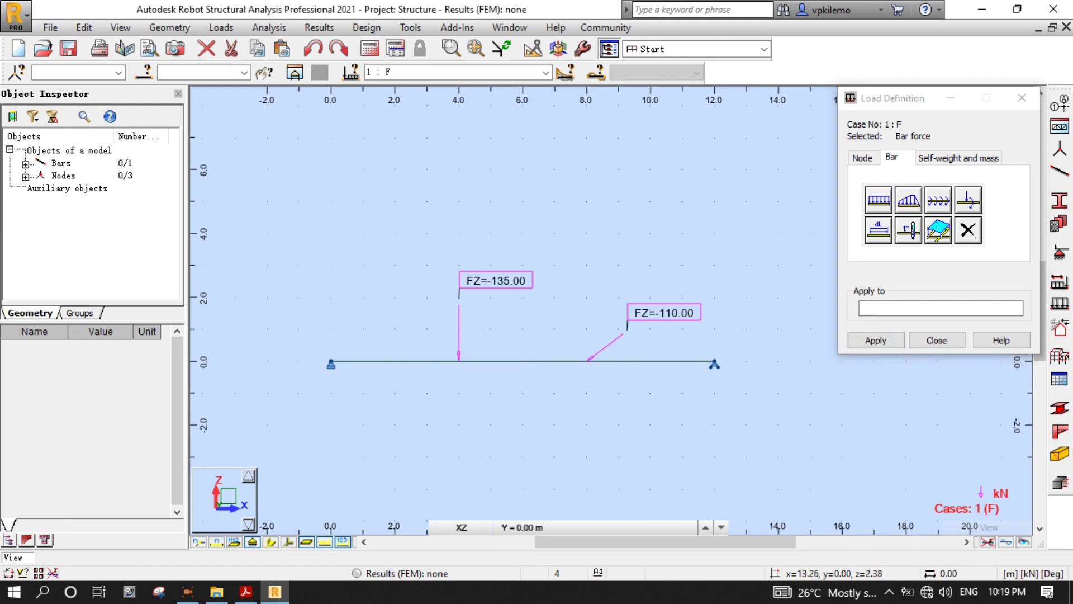
pyautogui.click(937, 340)
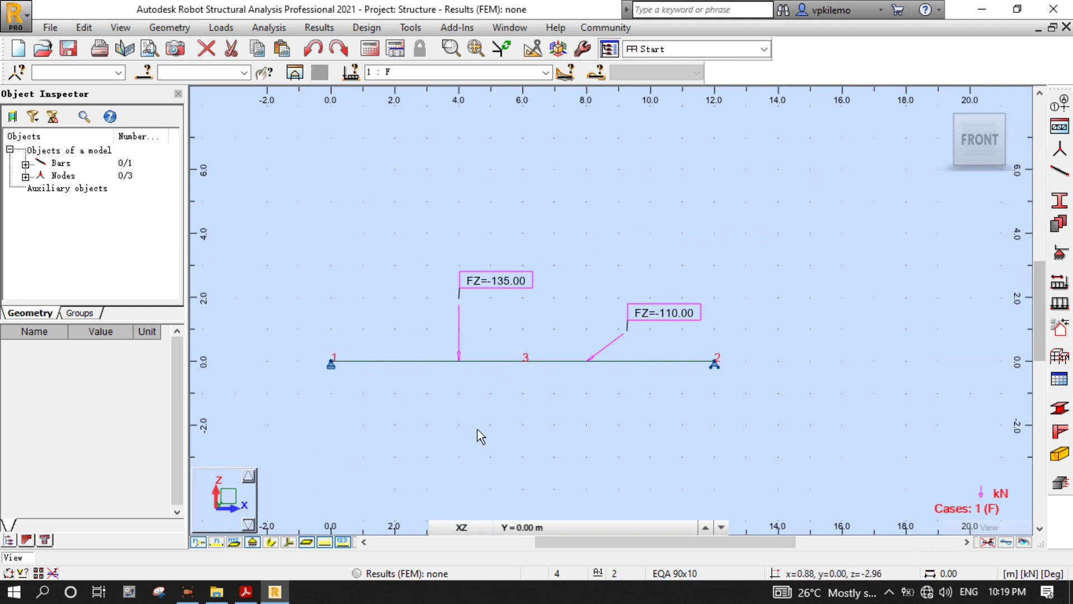
# Run the structural calculation for the loaded beam
pyautogui.scroll(-1, 353, 317)
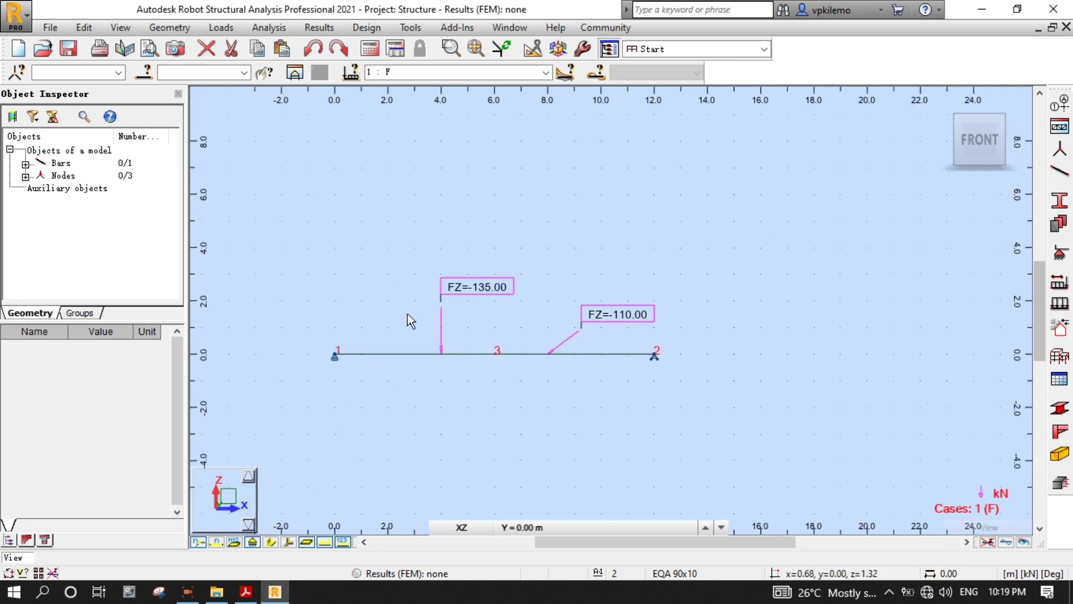
pyautogui.scroll(1, 639, 299)
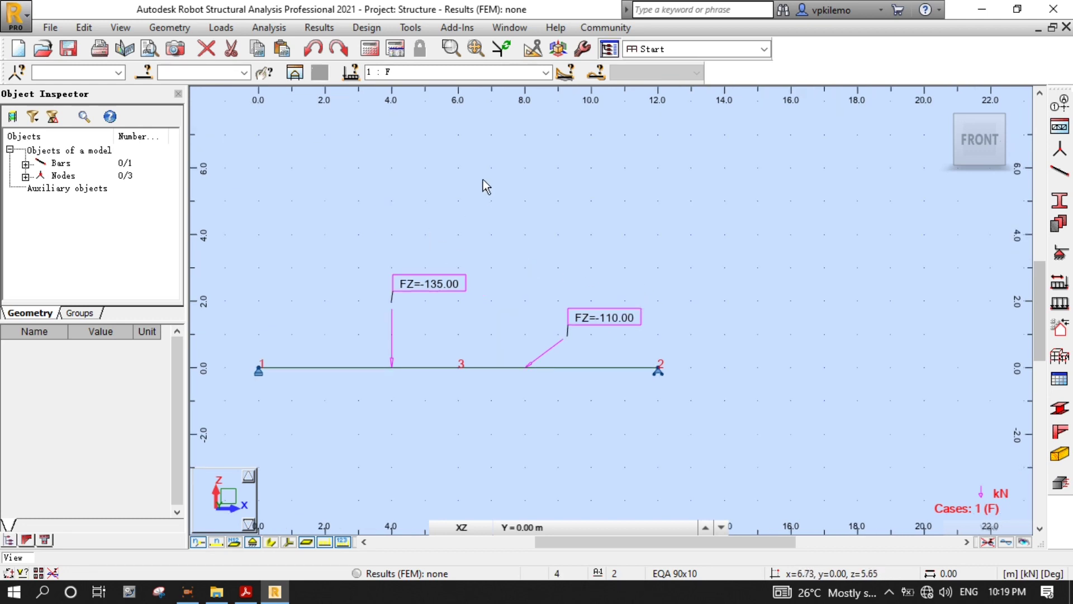
pyautogui.click(370, 49)
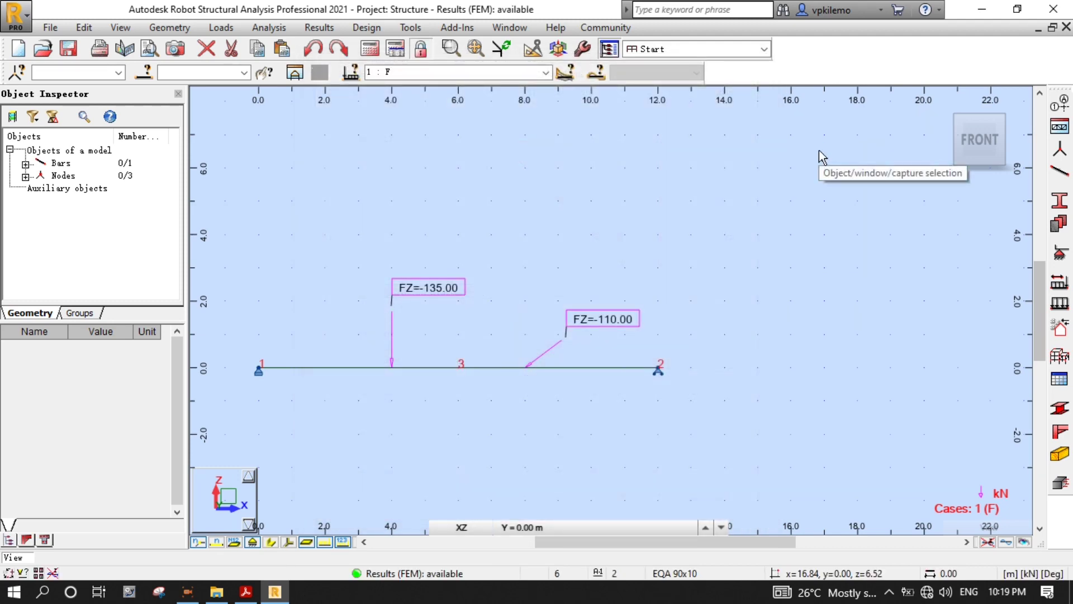
# Set the bar diagrams' display parameters to filled, differentiated positive and negative values, and labels showing all values
pyautogui.click(318, 28)
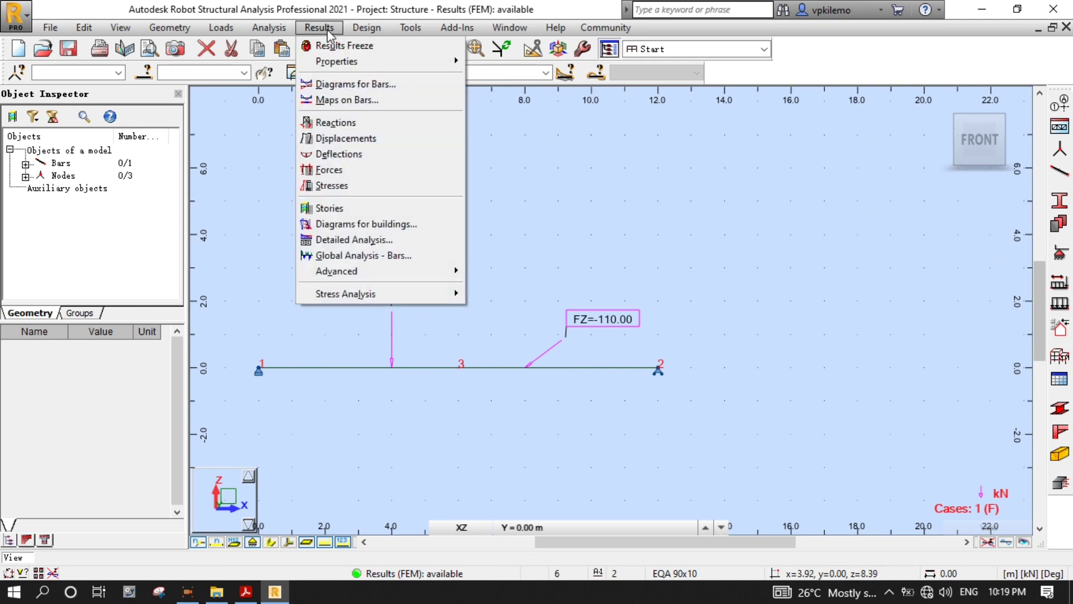
pyautogui.click(342, 83)
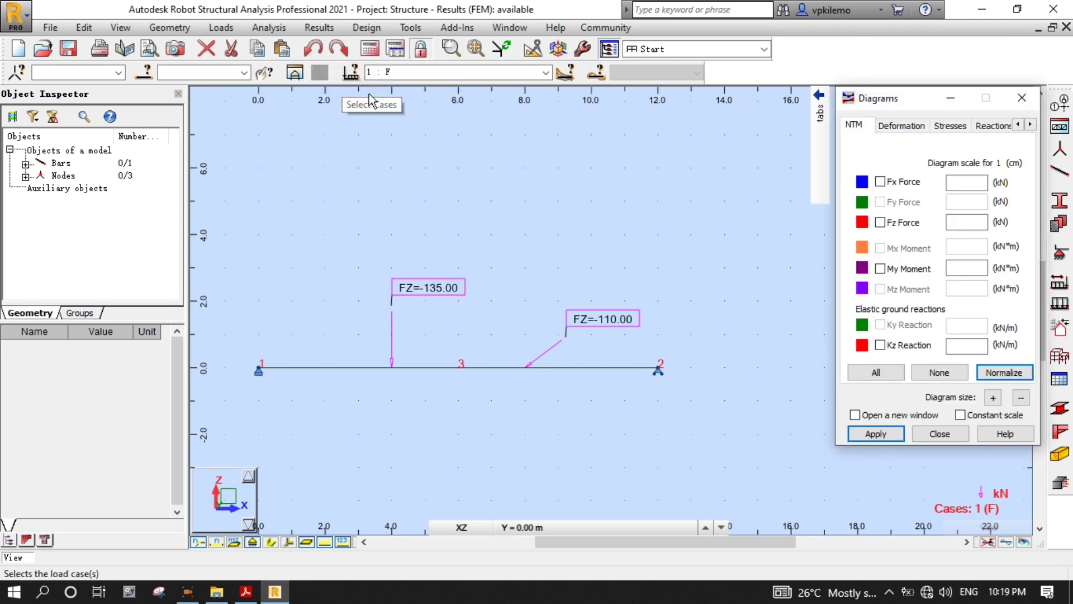
pyautogui.moveTo(820, 140)
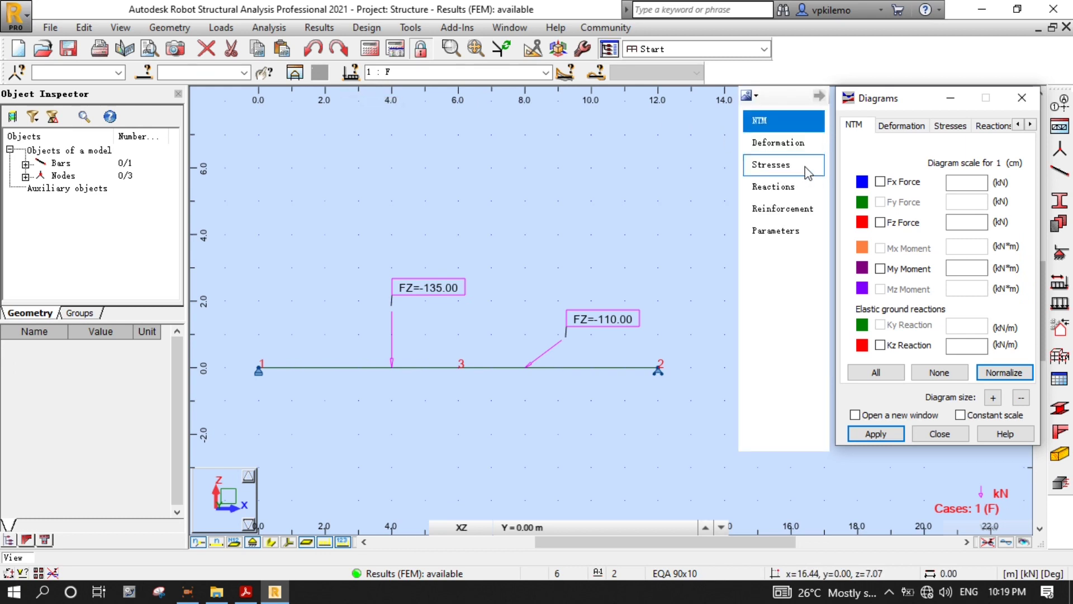
pyautogui.click(779, 234)
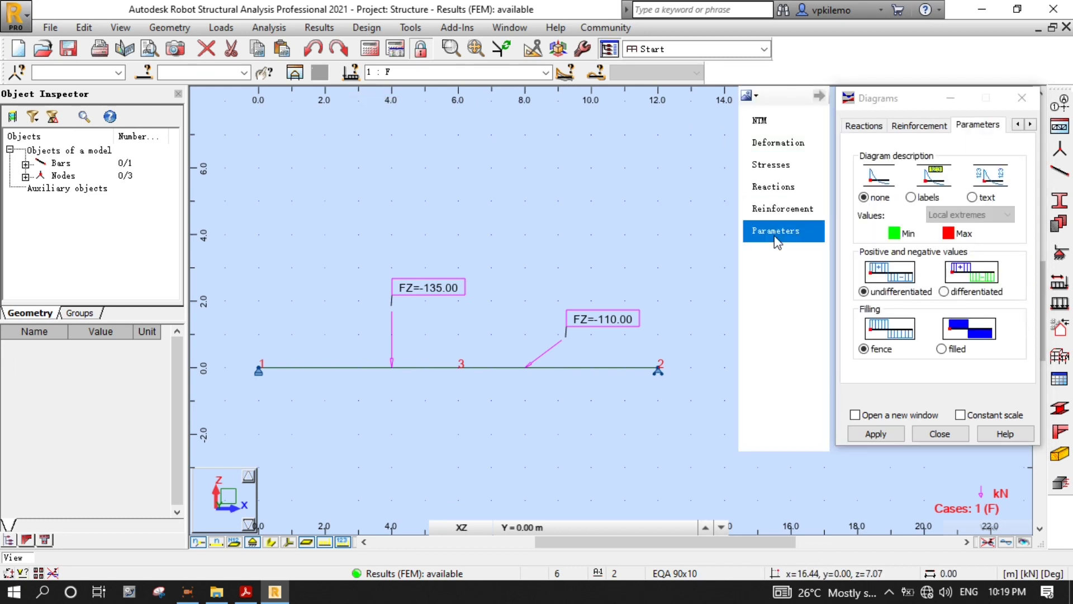
pyautogui.click(951, 329)
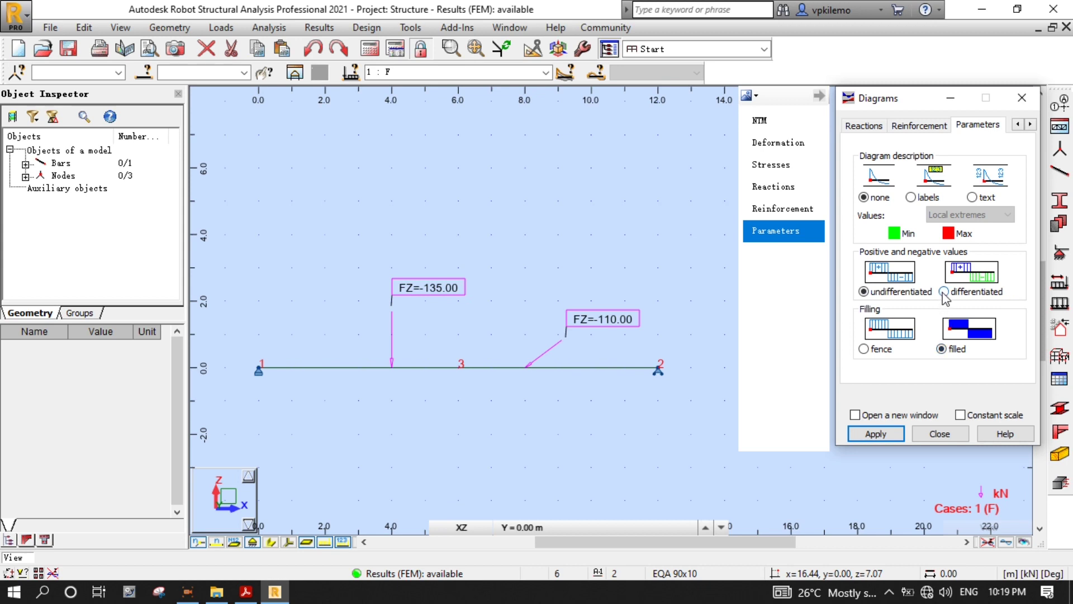
pyautogui.click(912, 197)
pyautogui.click(983, 215)
pyautogui.click(969, 232)
pyautogui.click(873, 434)
# Display the beam's normalized Fx axial force diagram, and replace it with the normalized Fz shear force diagram
pyautogui.moveTo(817, 150)
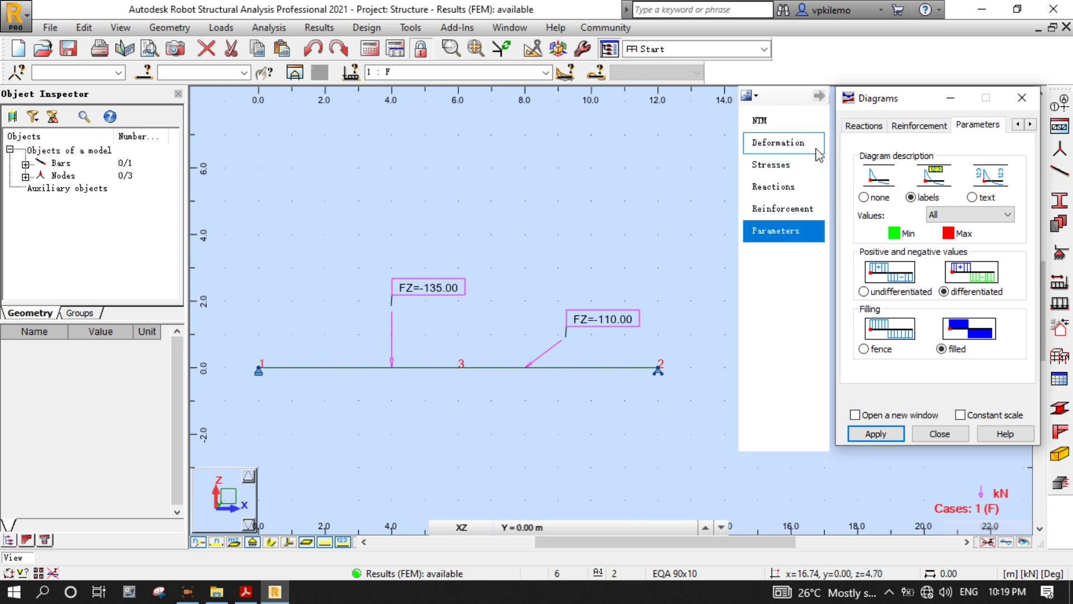
pyautogui.click(779, 130)
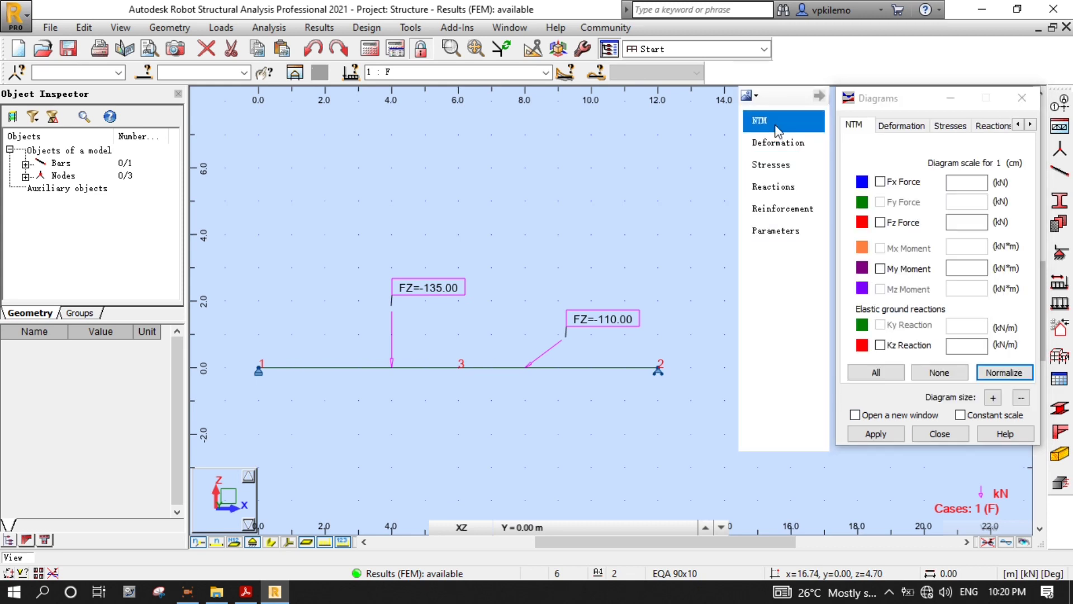
pyautogui.click(880, 181)
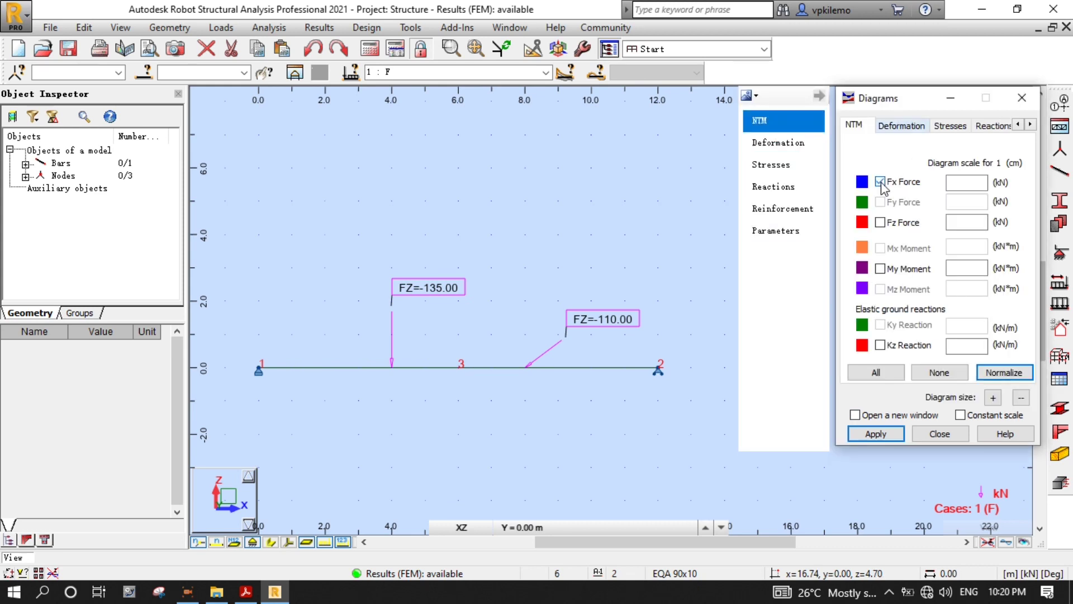
pyautogui.click(1005, 373)
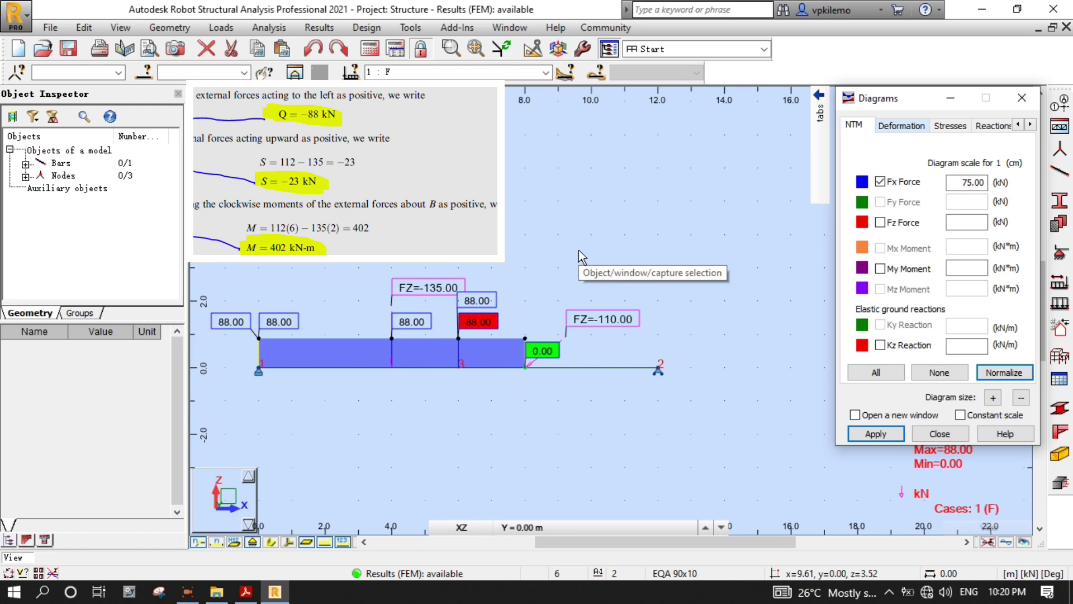
pyautogui.click(881, 182)
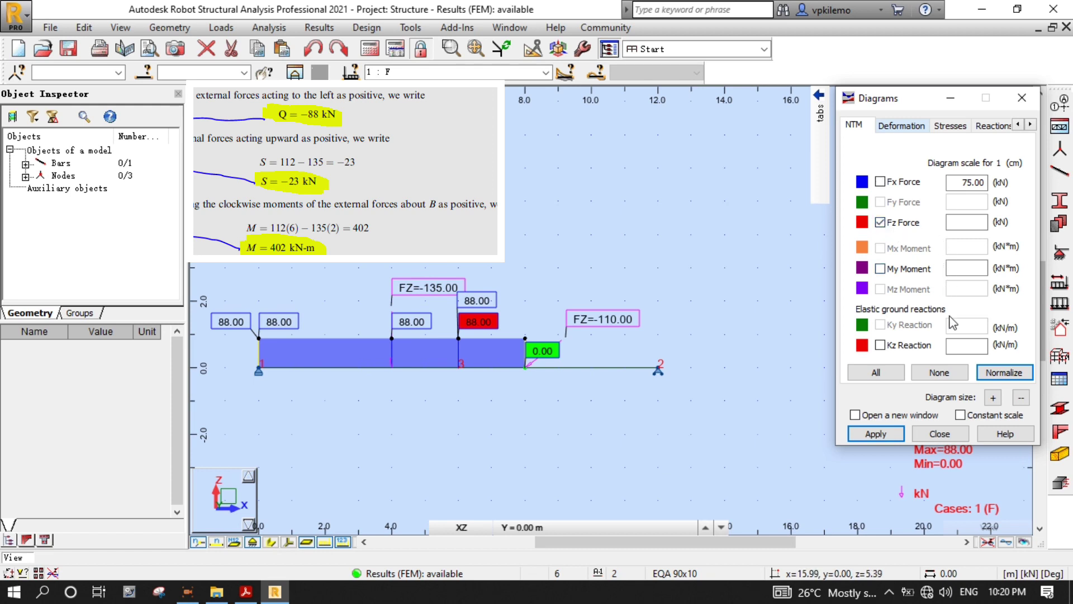
pyautogui.click(1005, 373)
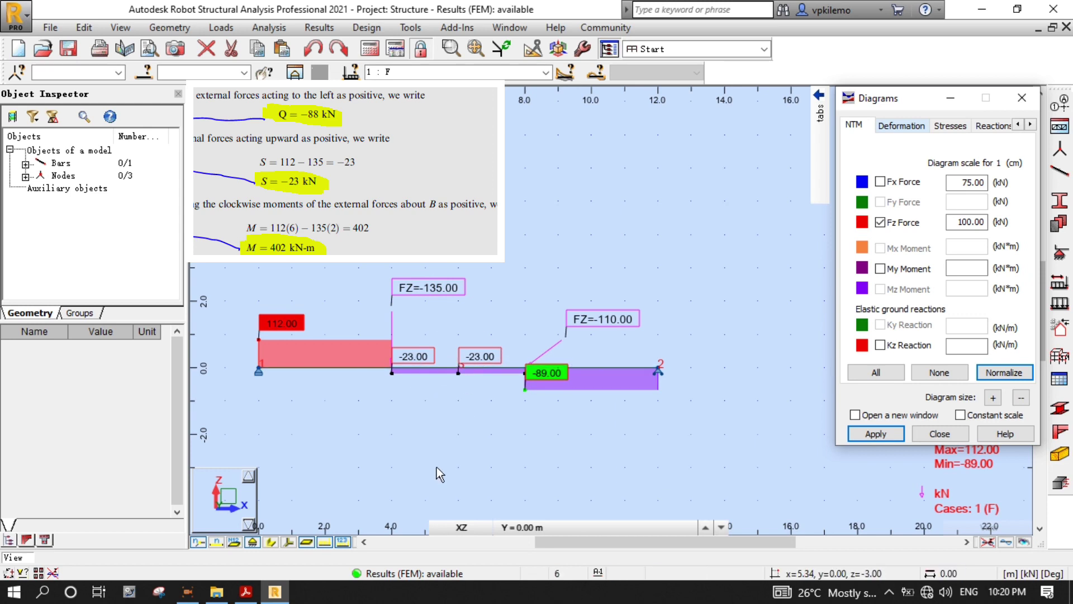
# Replace the Fz shear diagram with the beam's normalized My bending moment diagram and inspect its labelled values
pyautogui.click(880, 222)
pyautogui.click(880, 269)
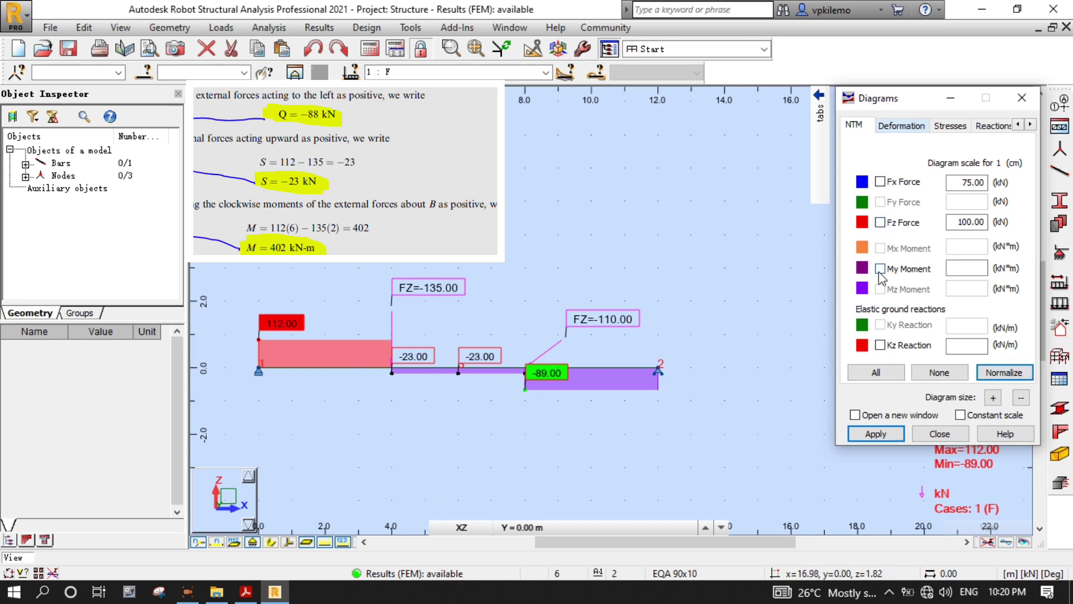
pyautogui.click(1004, 373)
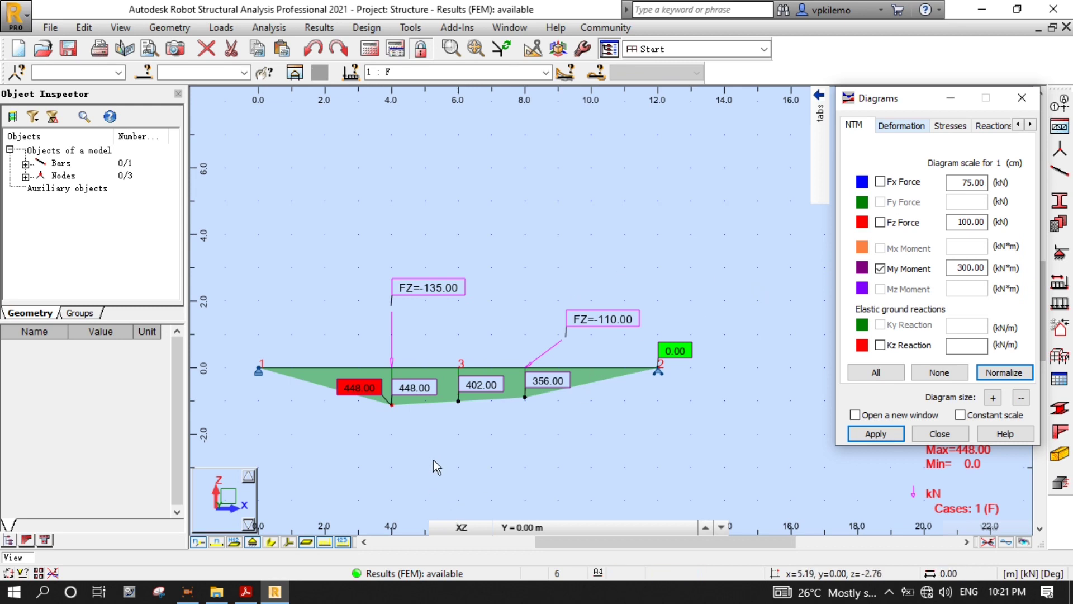
pyautogui.scroll(1, 432, 467)
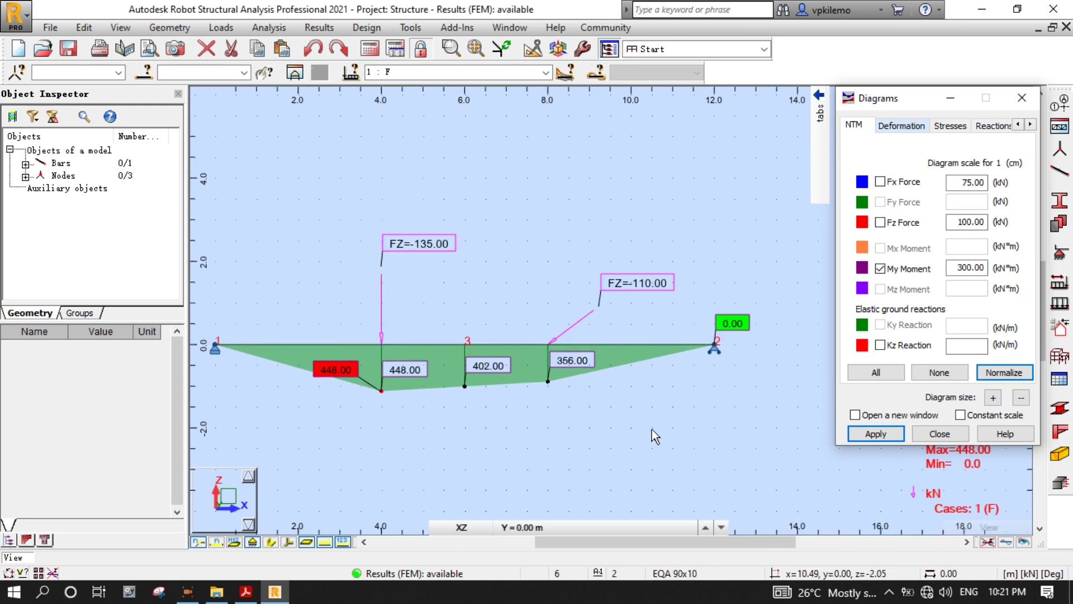